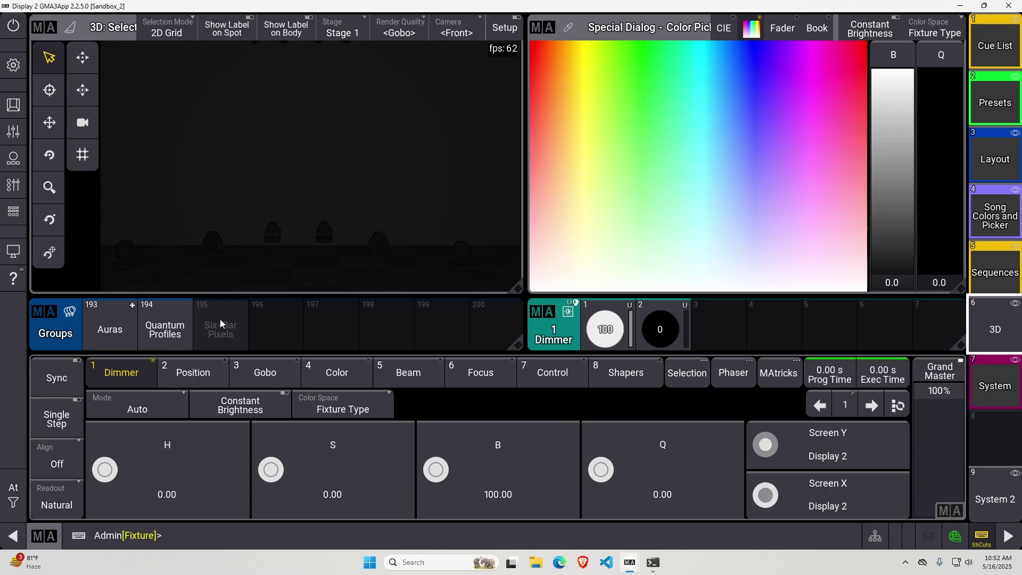
Step: Open the show's patch and start inserting a Generic Grouping fixture in Default mode before the Dimmer Channels row (FID 1000)
left_click(13, 66)
left_click(363, 228)
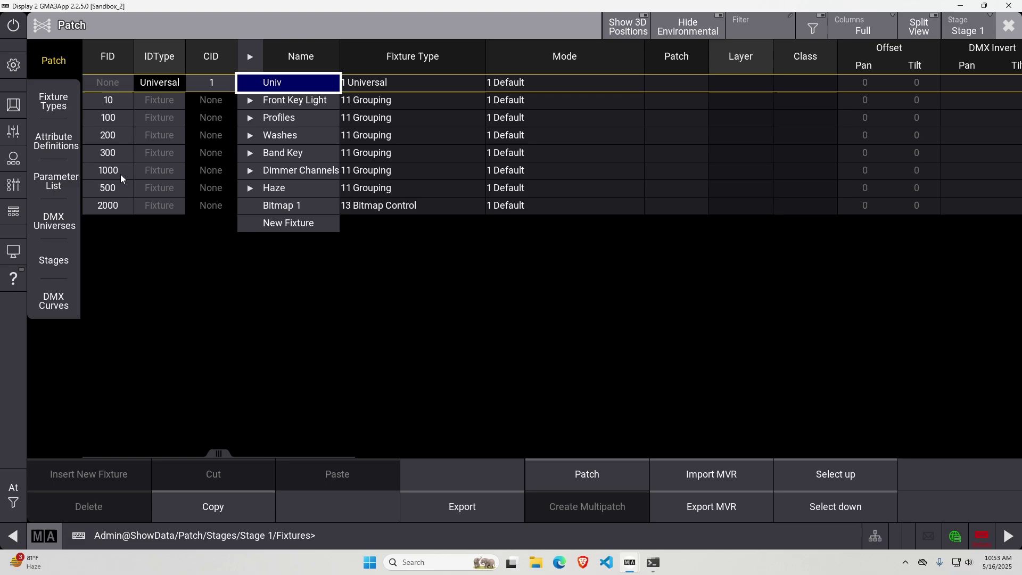
left_click(101, 170)
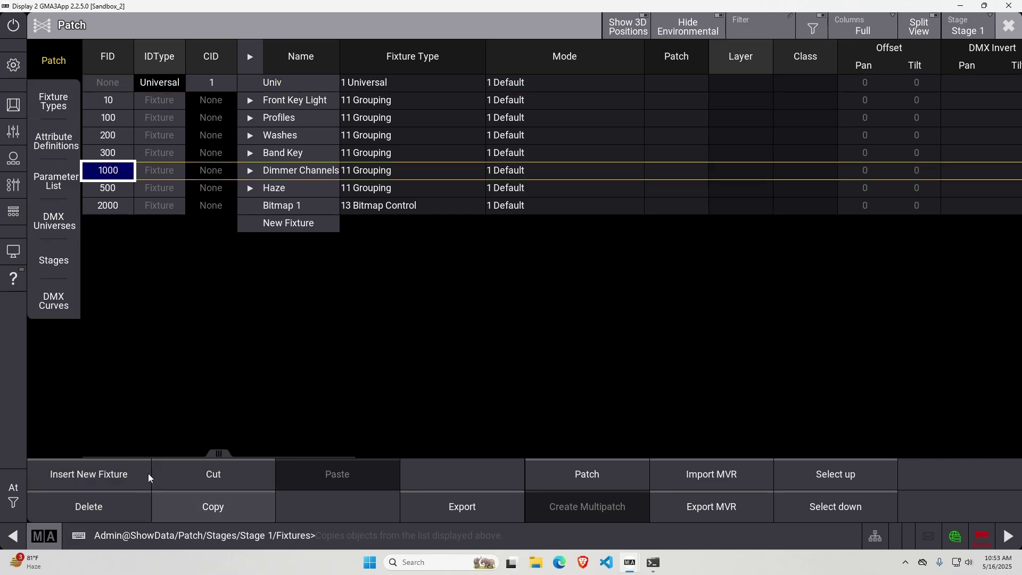
left_click(135, 462)
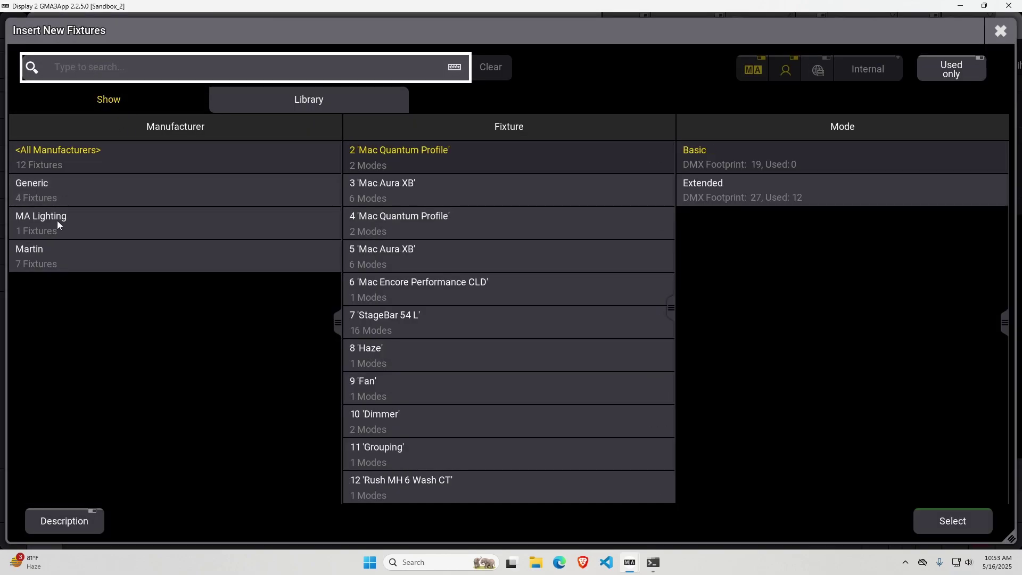
left_click(121, 197)
left_click(477, 258)
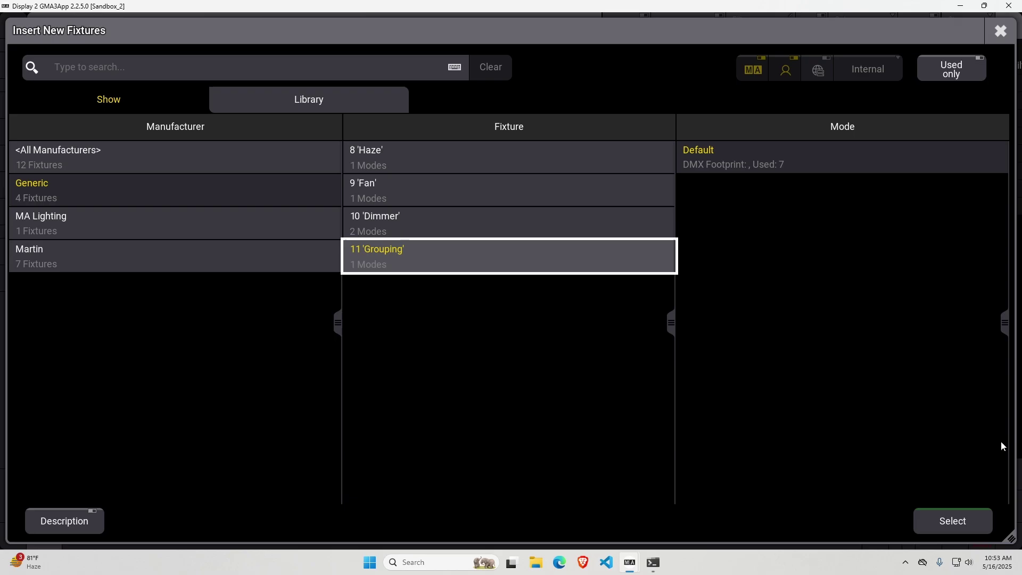
left_click(953, 520)
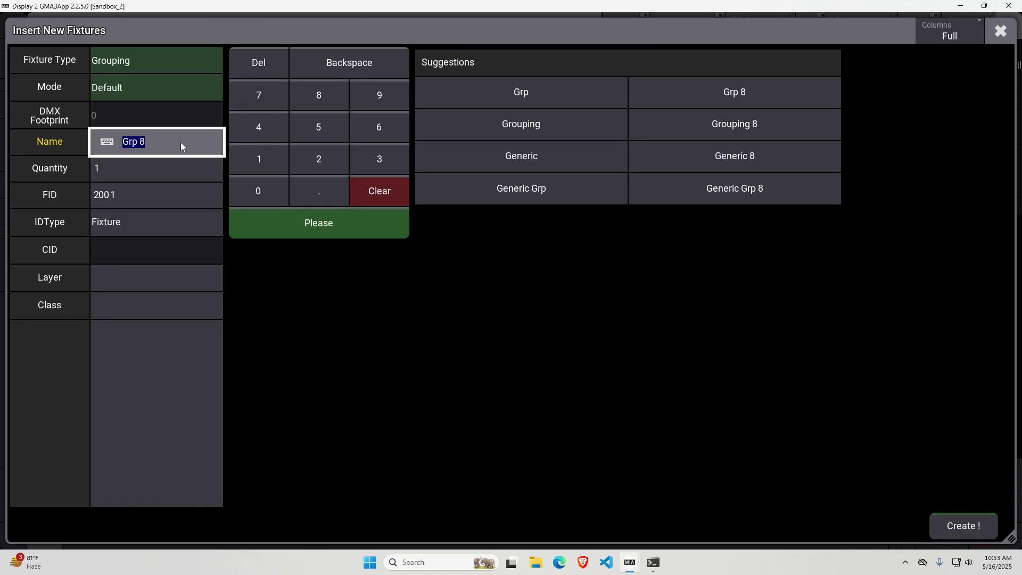
Step: Create the grouping fixture with the name Pixel Bars and FID 400
type("Pixel Bars")
left_click(145, 198)
type("400")
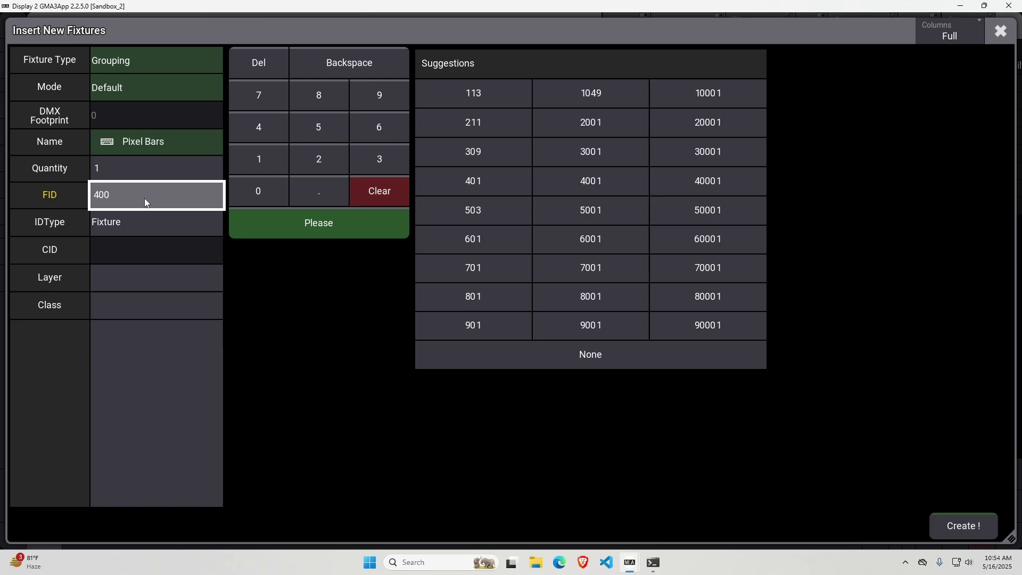
key("Return")
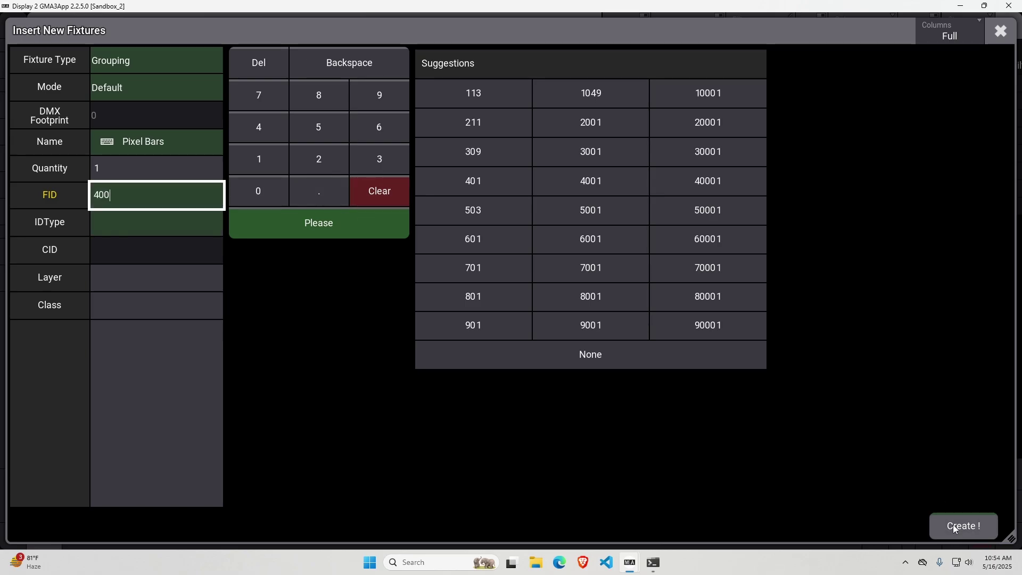
left_click(953, 527)
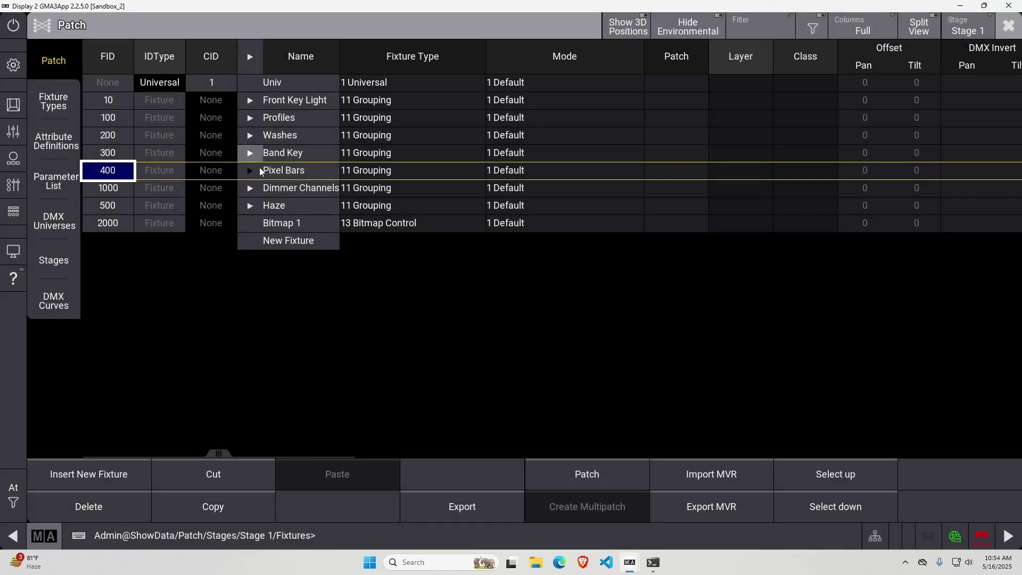
Step: Inside the Pixel Bars group, start inserting the Elation SIX plus BAR L from the library in 12 Cell Std 82CH mode
left_click(253, 172)
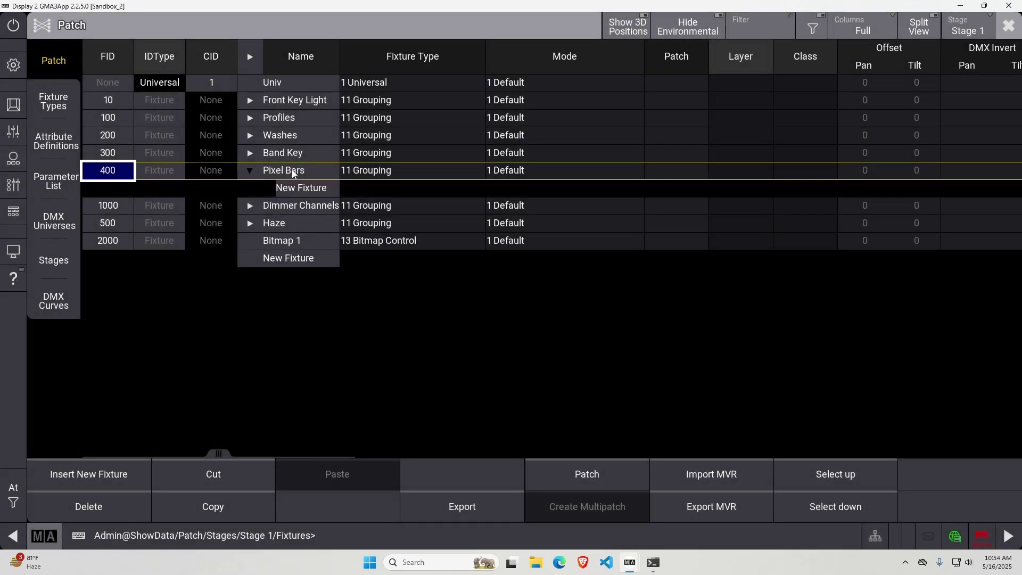
left_click(320, 187)
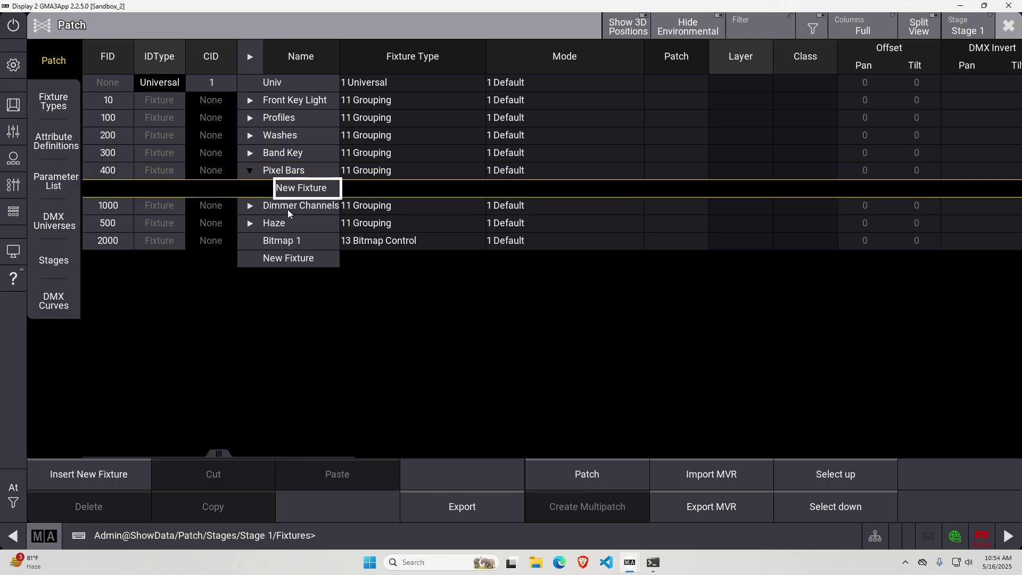
left_click(94, 475)
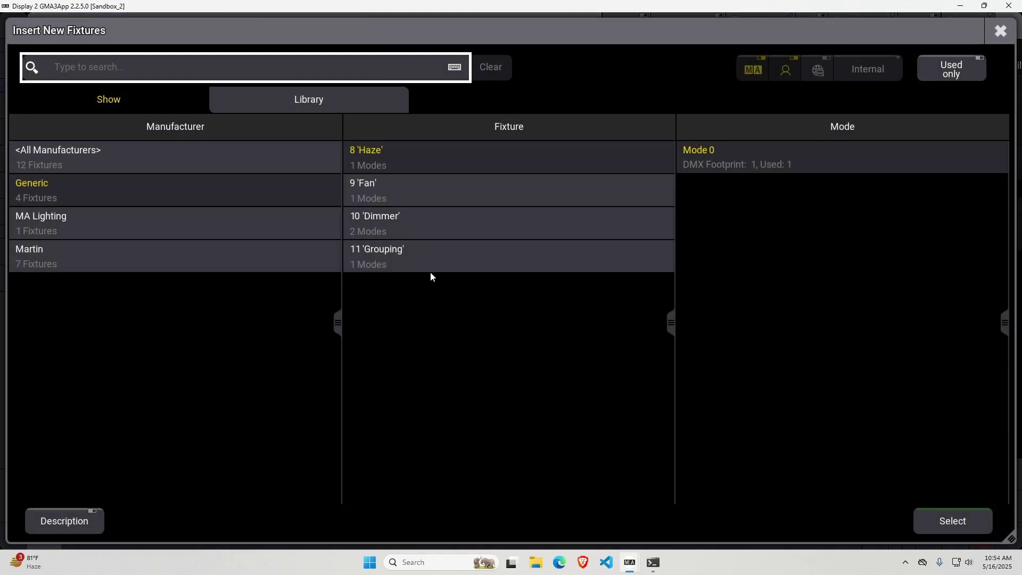
left_click(362, 99)
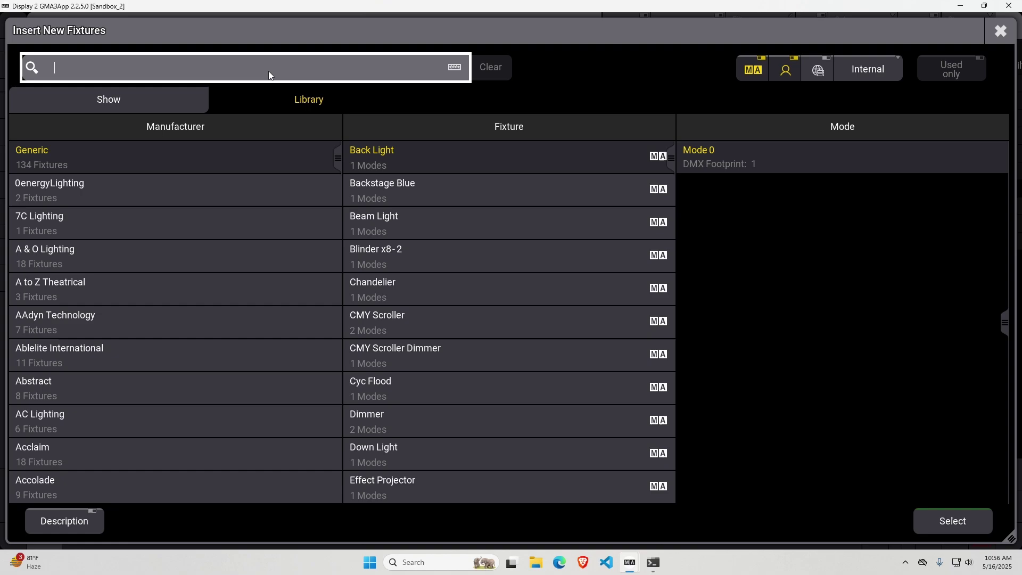
key("ctrl+s")
type("six plua")
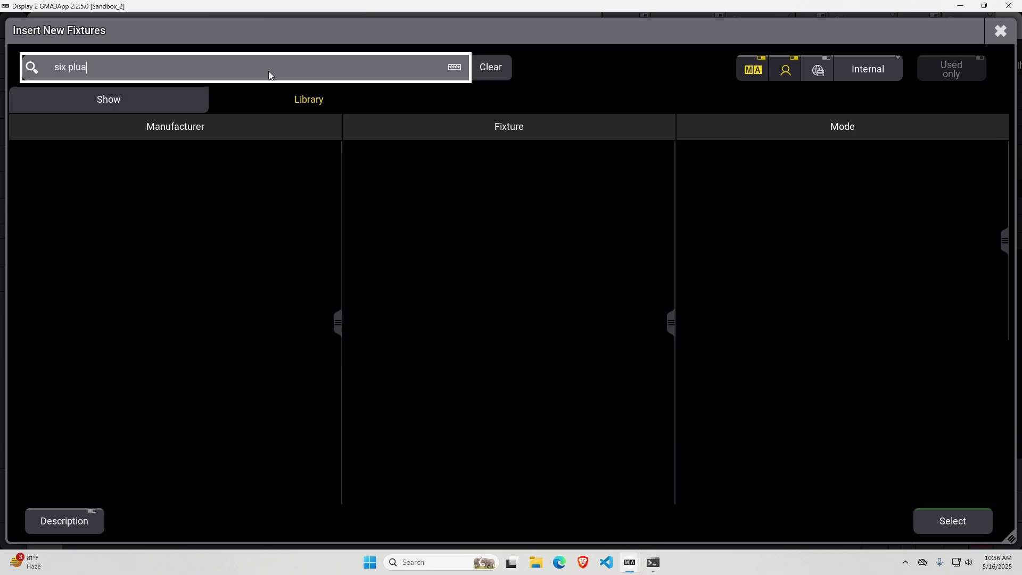
key("BackSpace")
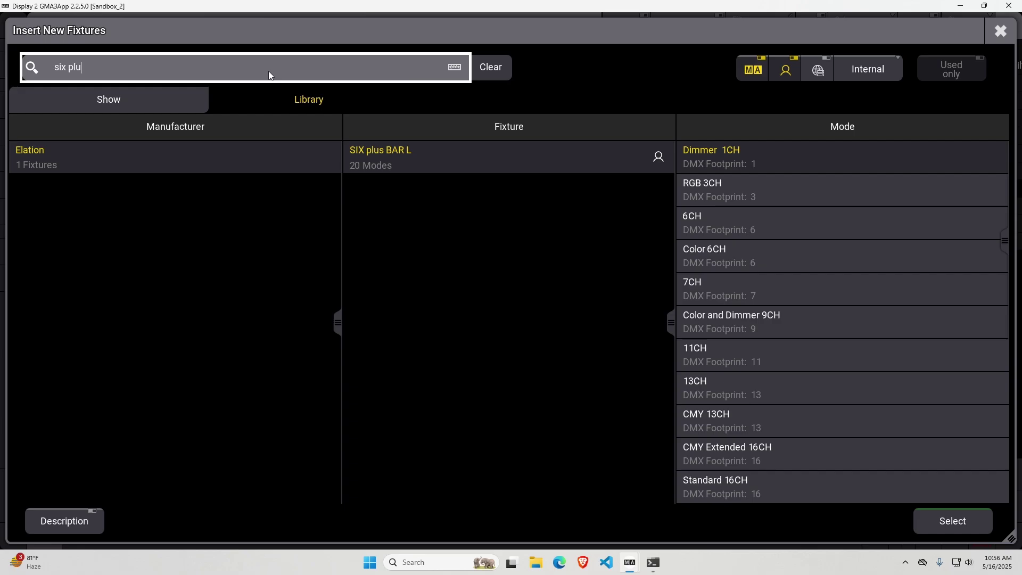
scroll(814, 310, "down", 5)
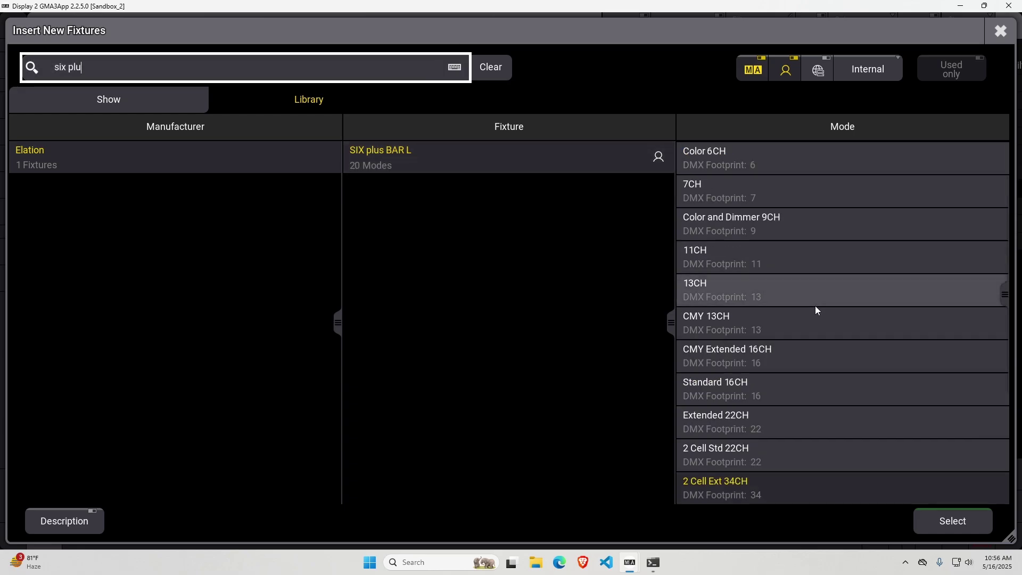
left_click(792, 450)
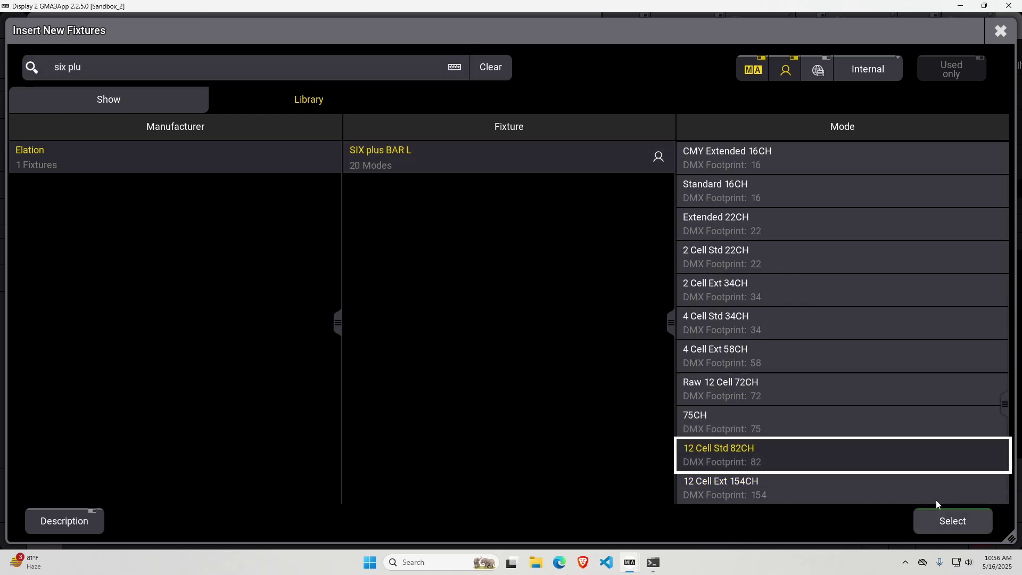
left_click(951, 525)
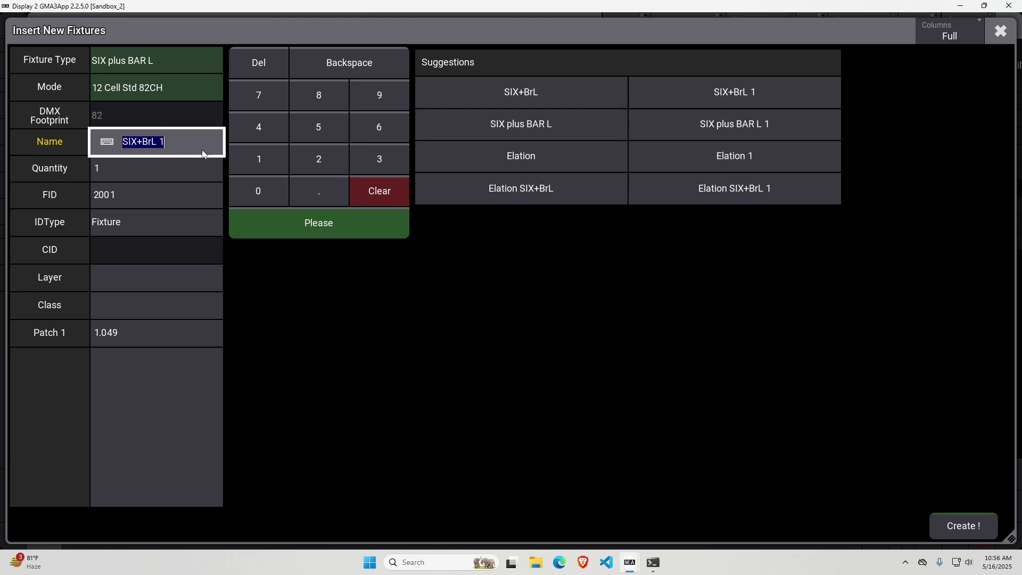
Step: Create 12 fixtures with names starting at Pixel Bar 1, FIDs starting at 401 and the patch starting at address 7.001
type("Pixel ")
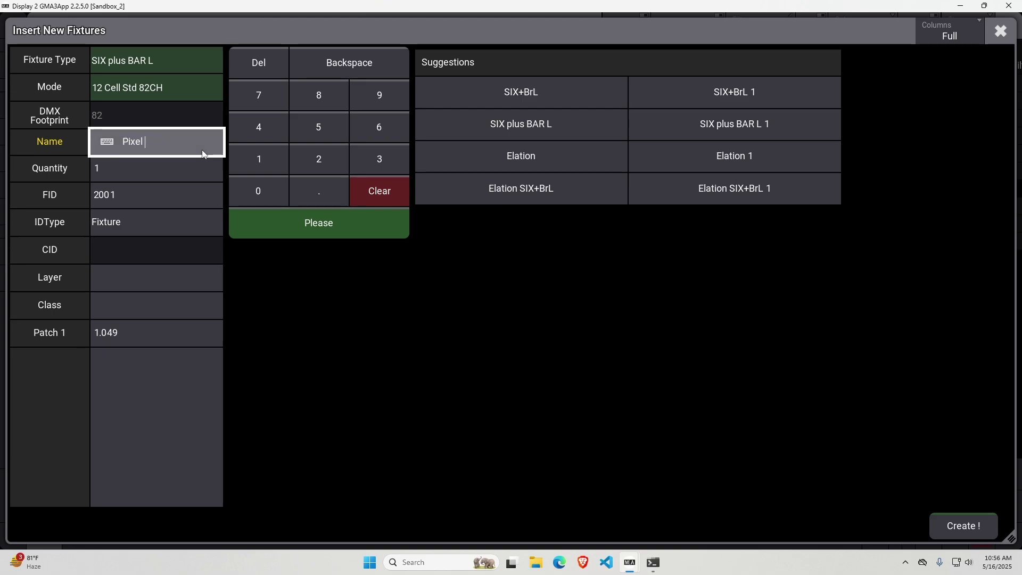
type("Bar 1")
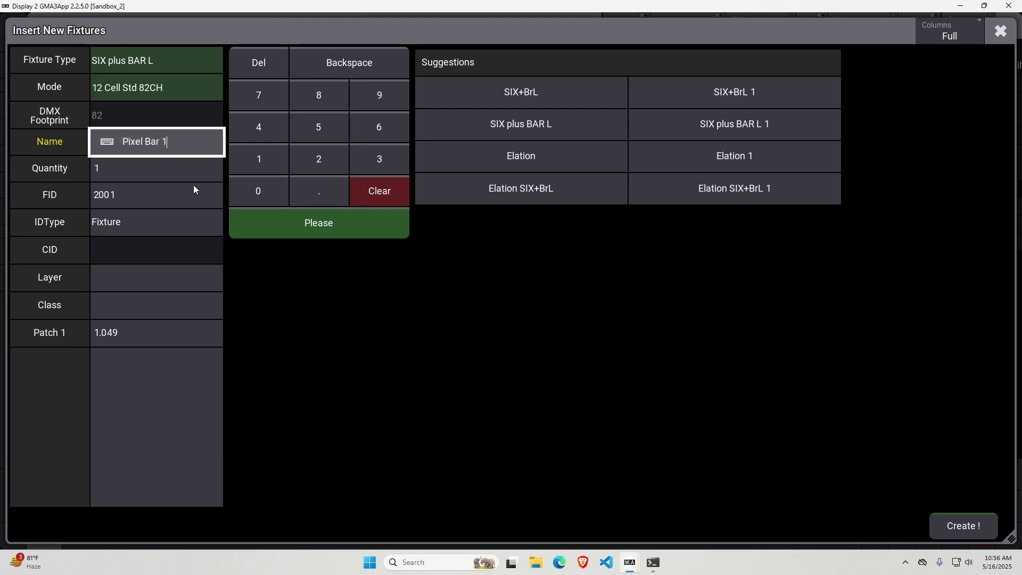
left_click(143, 171)
type("12")
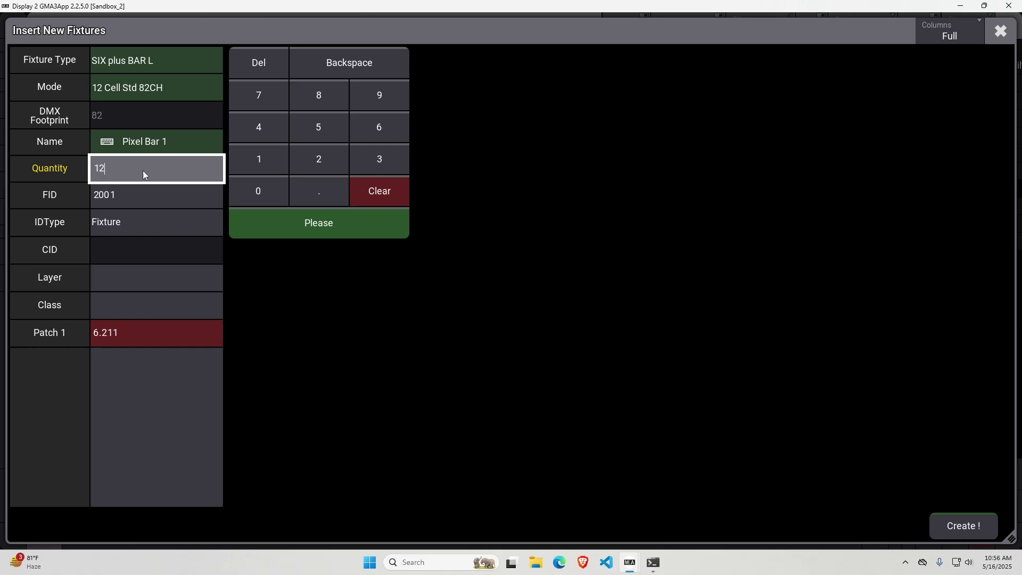
left_click(141, 193)
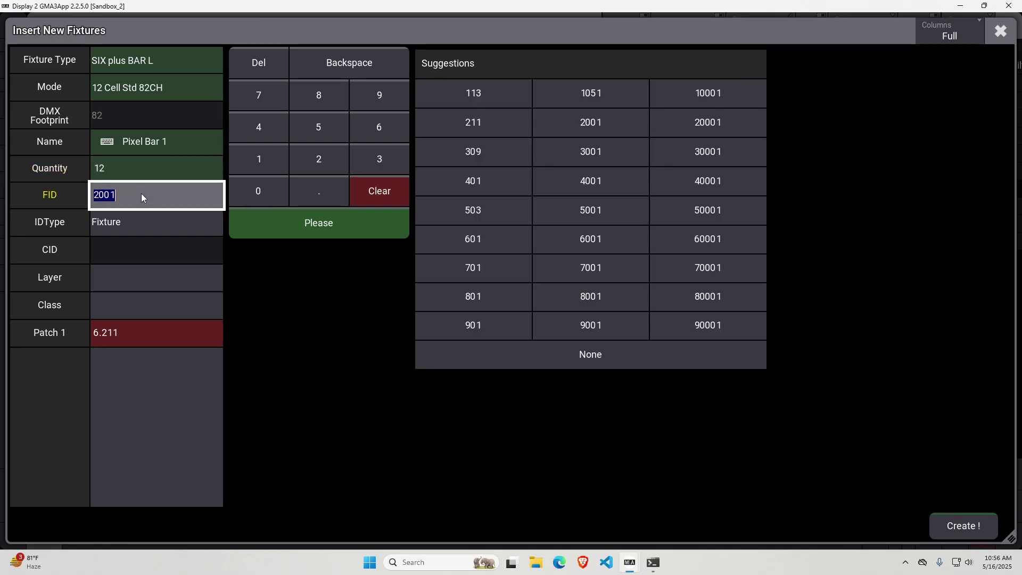
type("401")
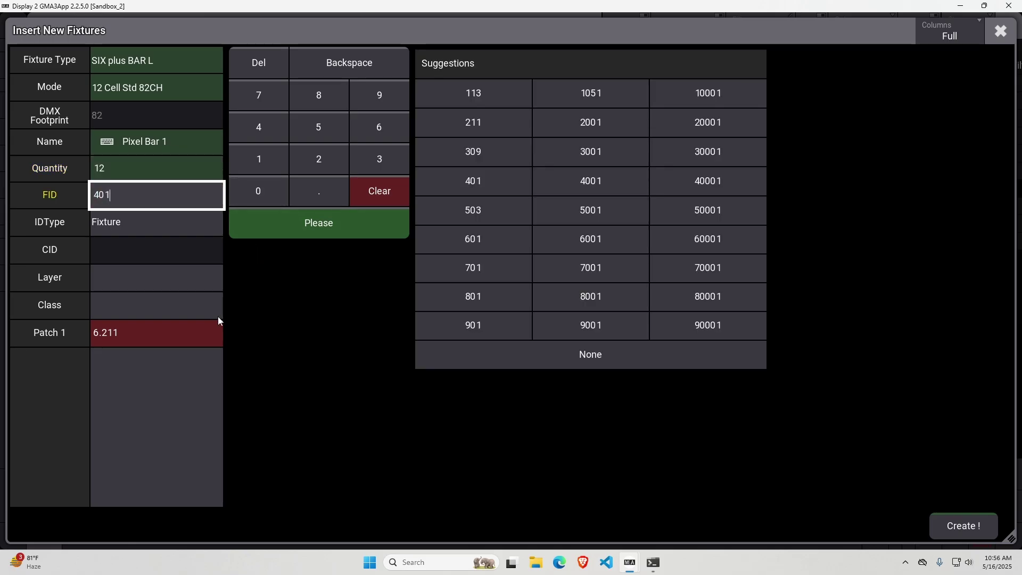
left_click(212, 332)
left_click(162, 327)
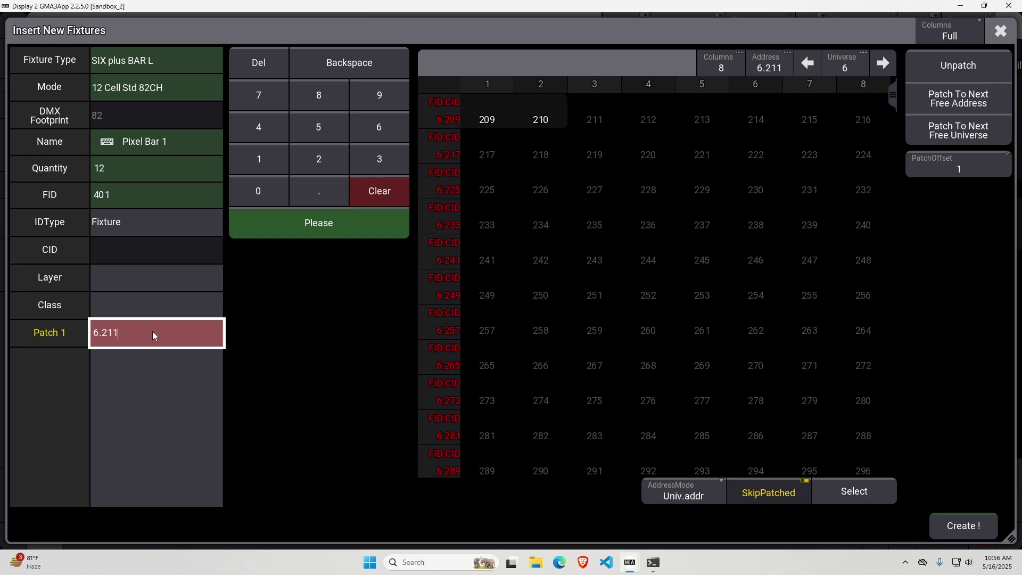
type("7.001")
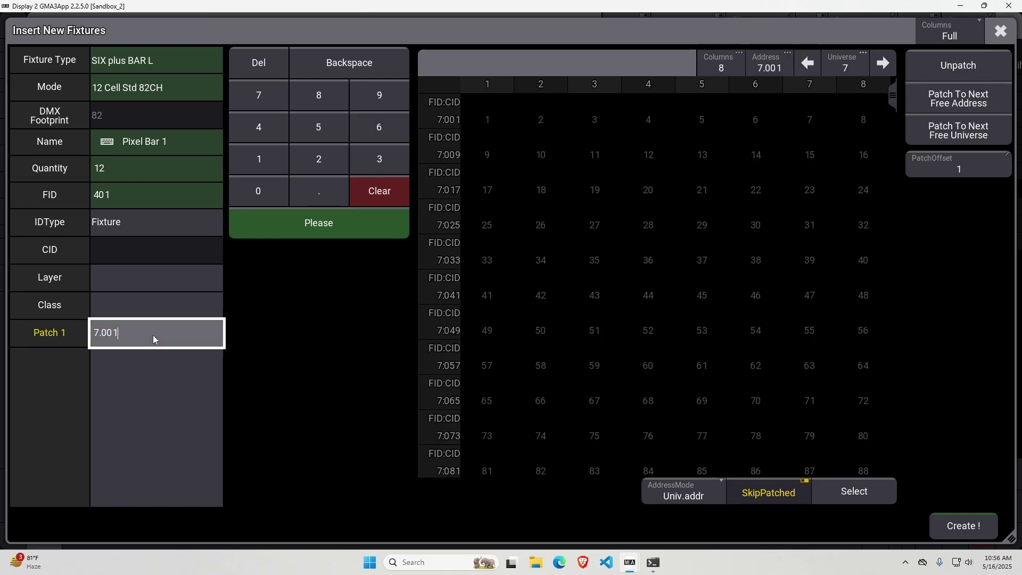
key("Return")
left_click(973, 527)
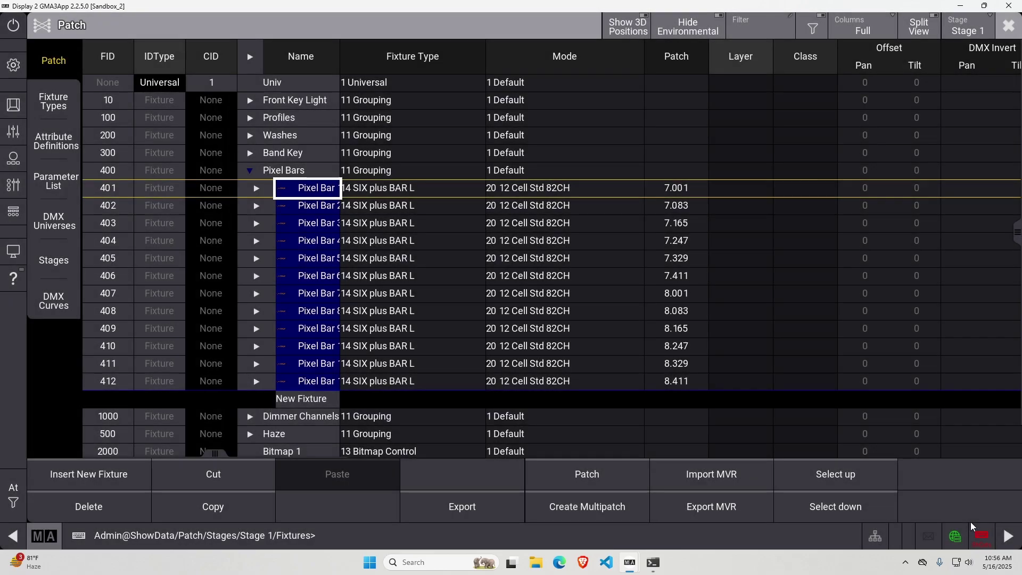
Step: Open the SIX plus BAR L fixture type for editing from the show's fixture types
left_click(416, 292)
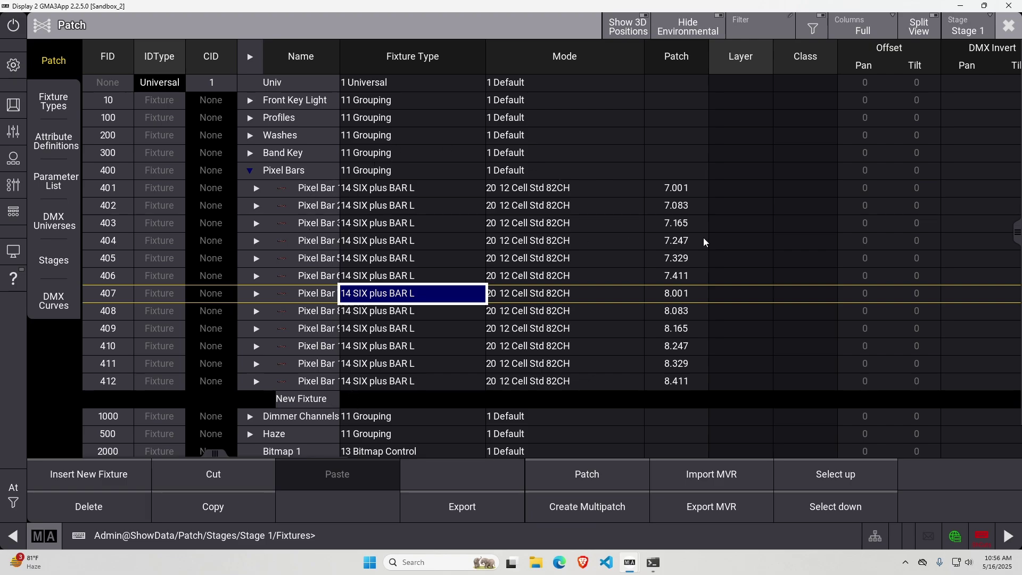
left_click(581, 194)
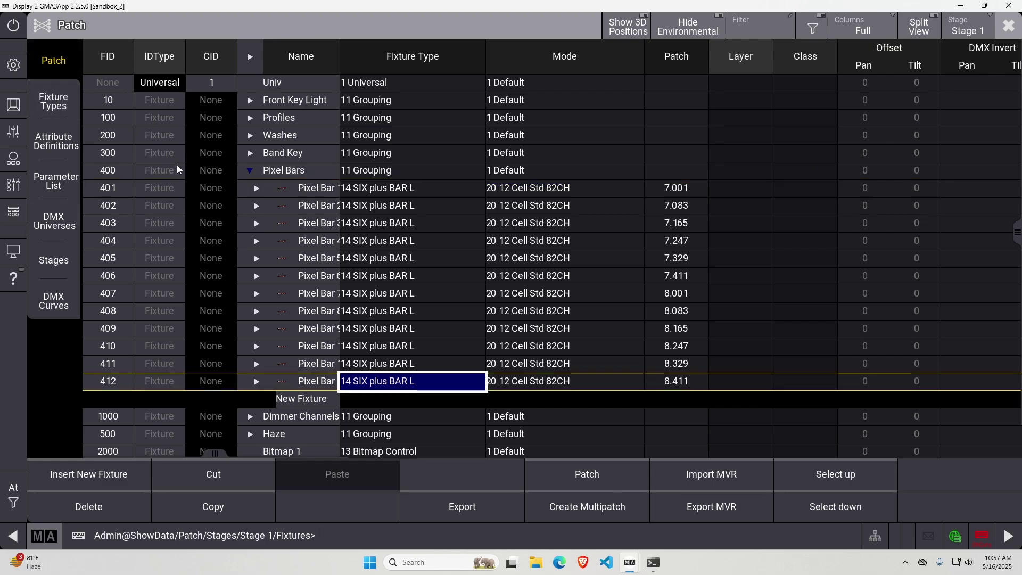
left_click(46, 101)
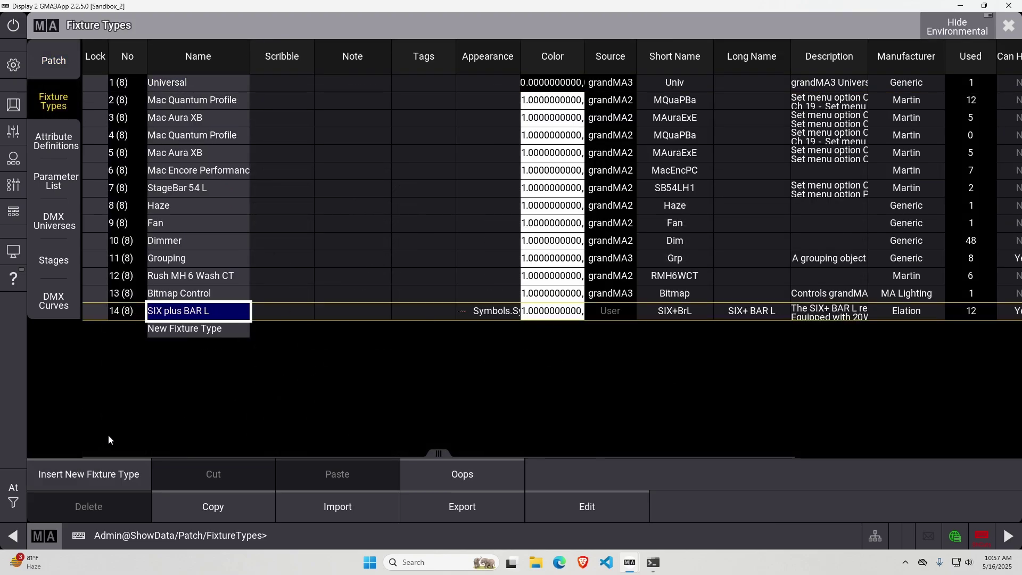
left_click(592, 507)
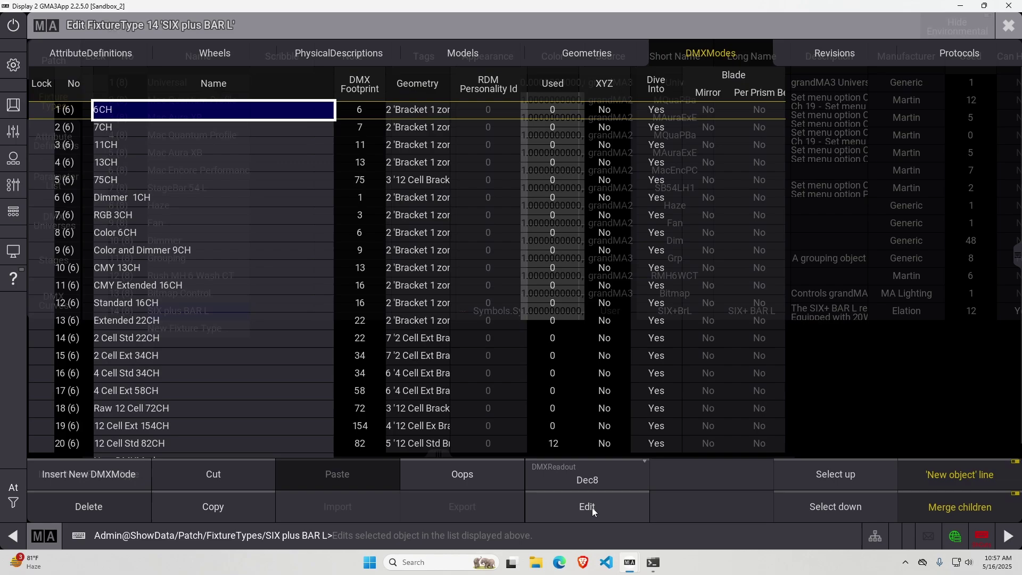
Step: Open the 12 Cell Std 82CH DMX mode of the fixture type to inspect its DMX channels
key("Down")
key("Down")
key("Down")
key("Down")
key("Down")
key("Down")
key("Down")
key("Down")
key("Down")
key("Down")
key("Down")
key("Down")
key("Down")
key("Down")
key("Down")
key("Down")
key("Down")
key("Down")
key("Down")
key("Down")
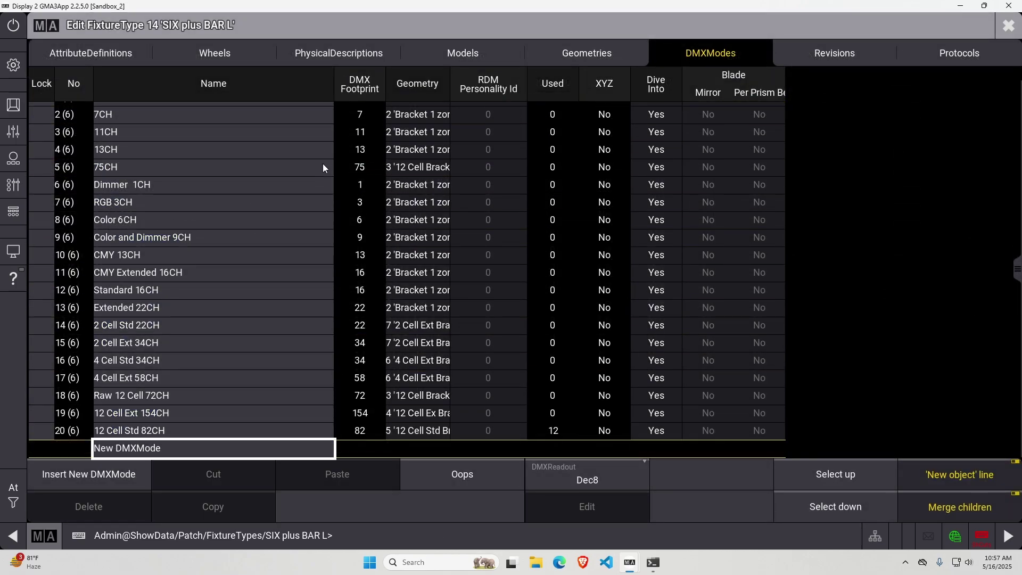
left_click(205, 434)
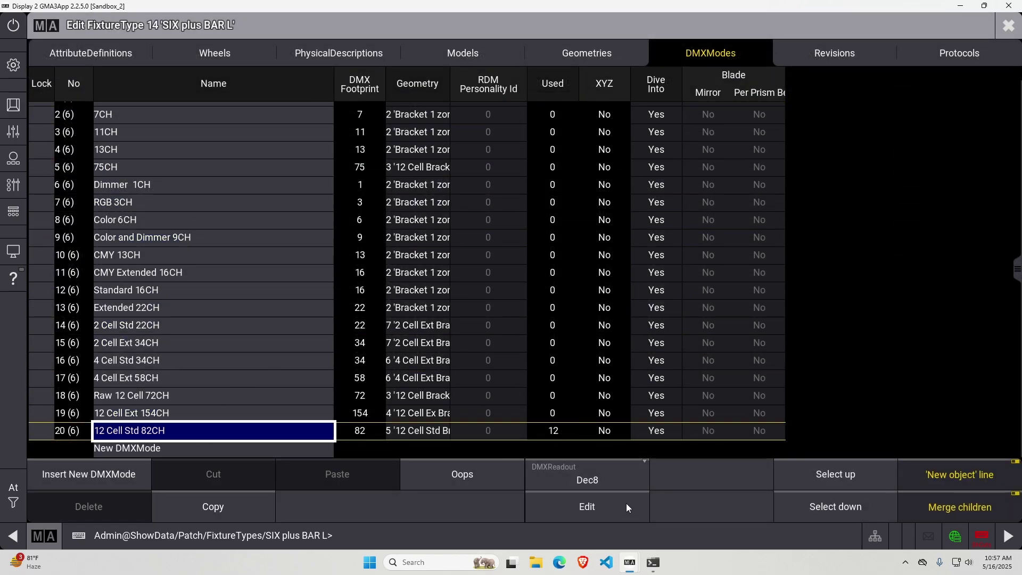
left_click(574, 506)
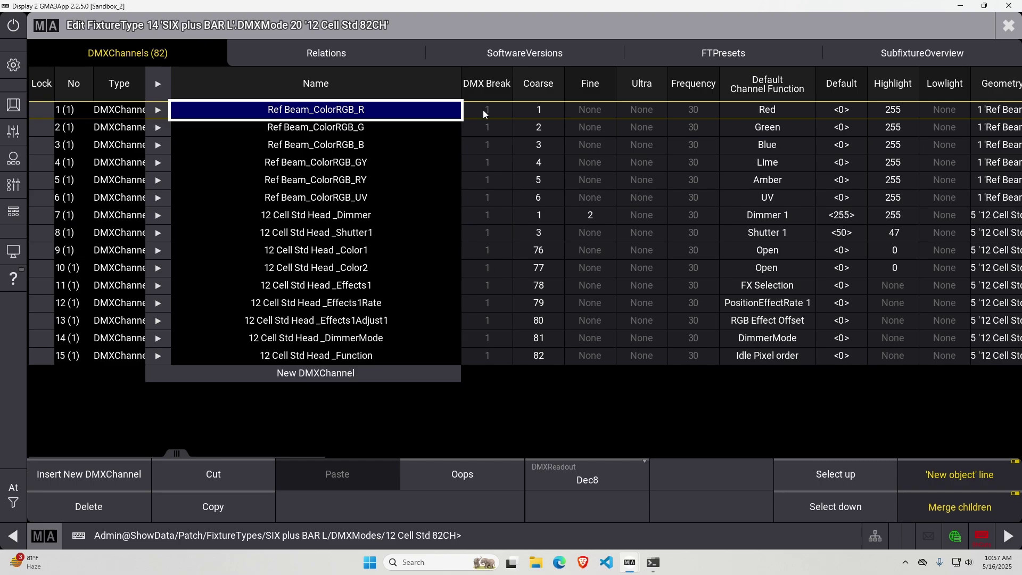
Step: Examine the mode's subfixture overview, expanding the 12 Cell Std Bracket to inspect its beams and their color attributes
left_click(926, 53)
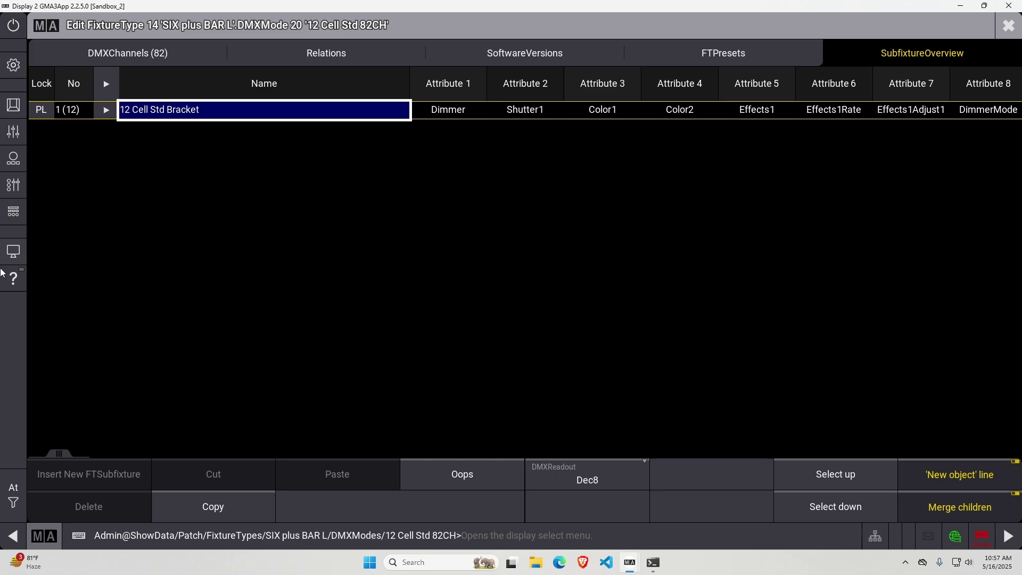
left_click(106, 110)
left_click(351, 129)
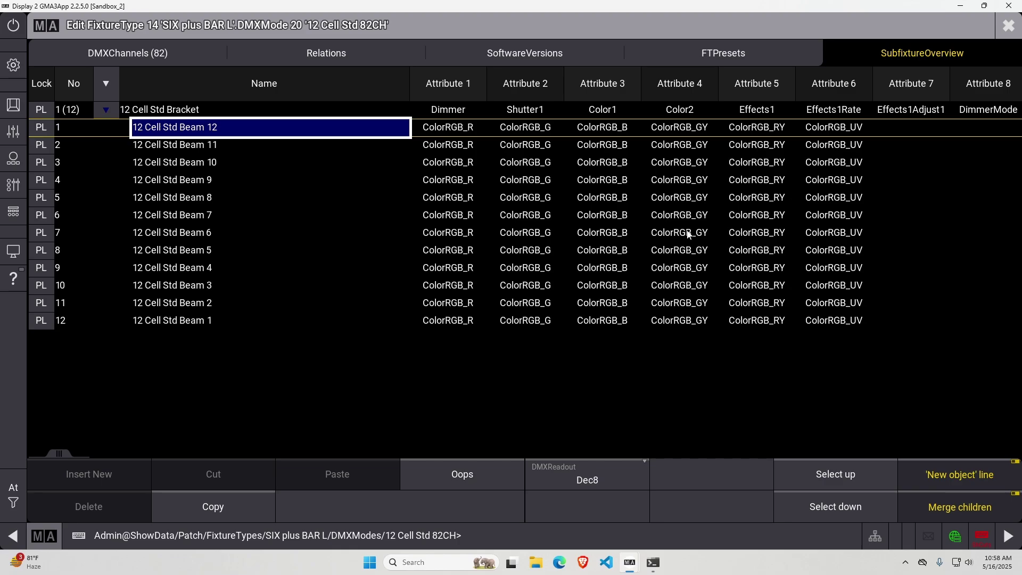
left_click(445, 134)
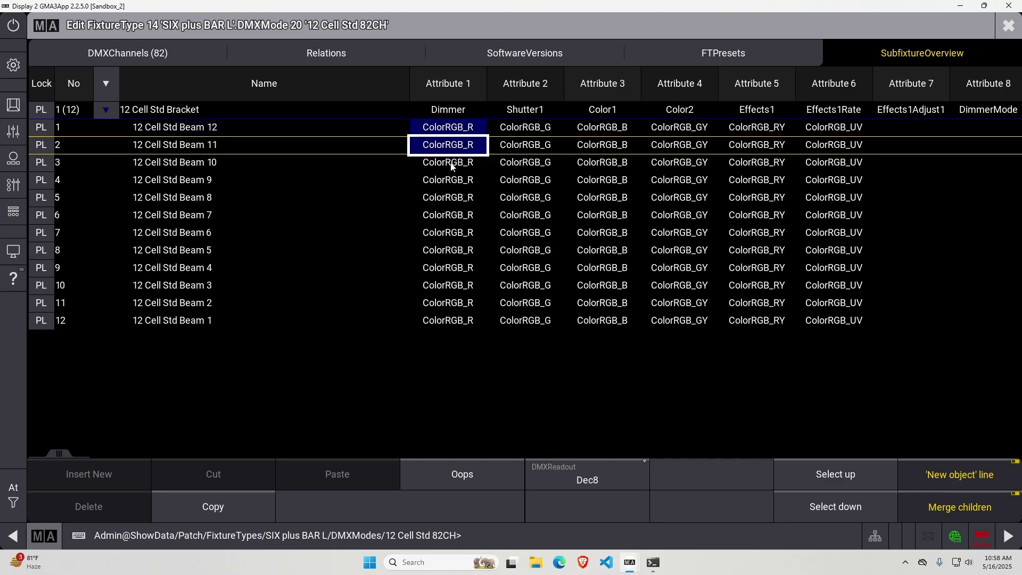
Step: Examine the mode's relations, widening the Master and Follower columns to read which dimmer channel drives each color
left_click(448, 211)
left_click(865, 285)
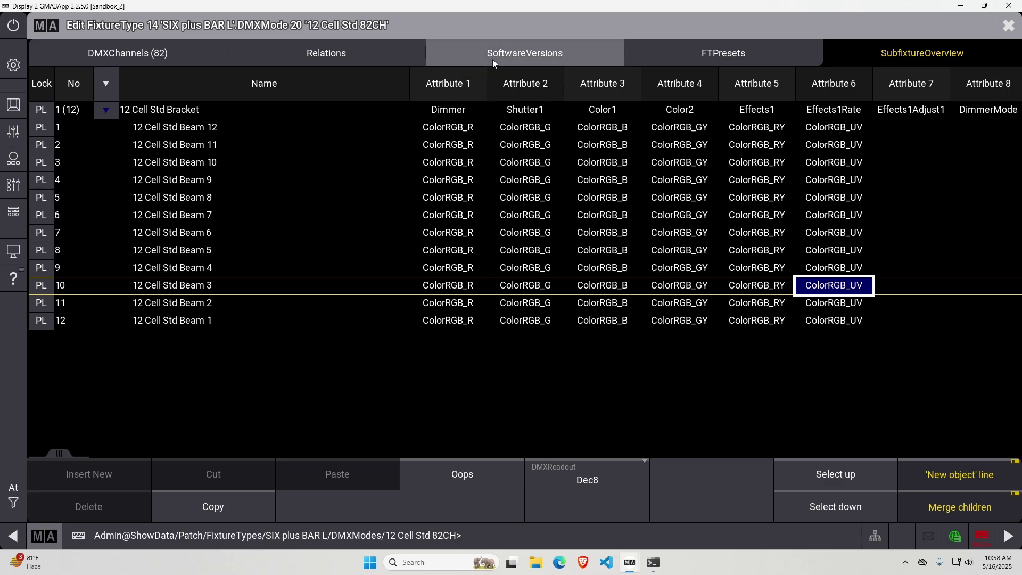
left_click(345, 53)
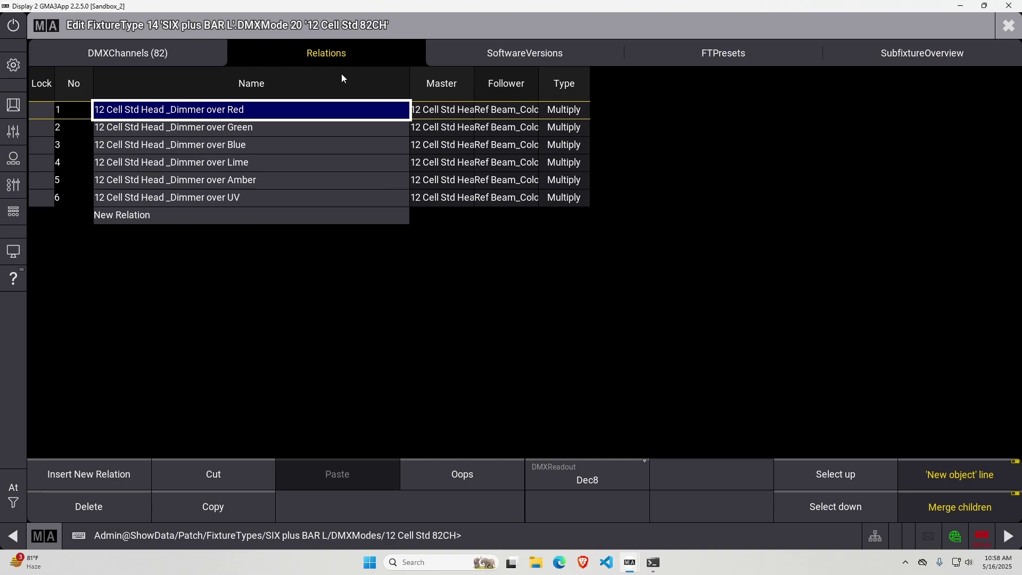
left_click(171, 127)
left_click(231, 146)
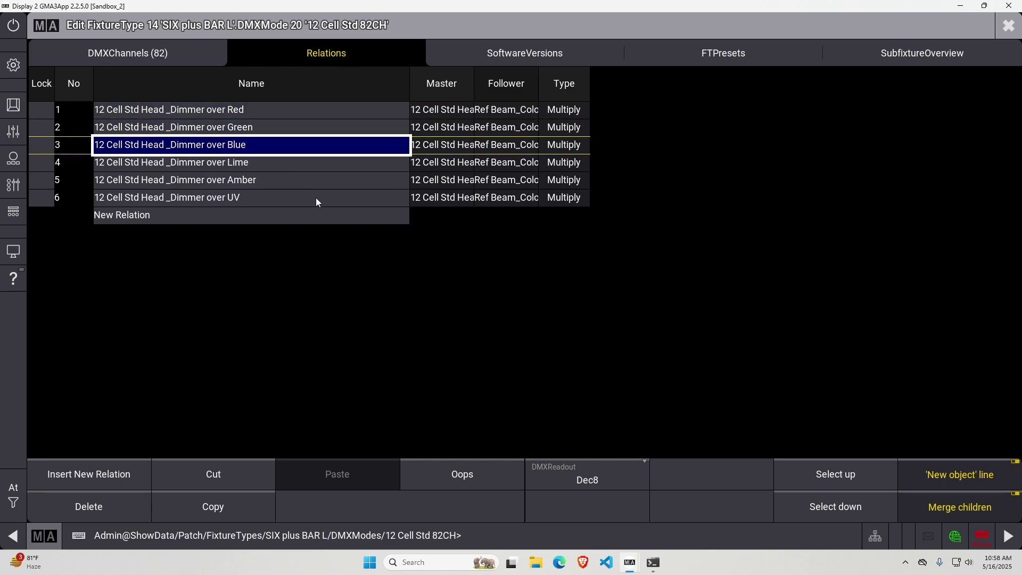
left_click(315, 197)
left_click_drag(472, 88, 566, 124)
left_click(532, 129)
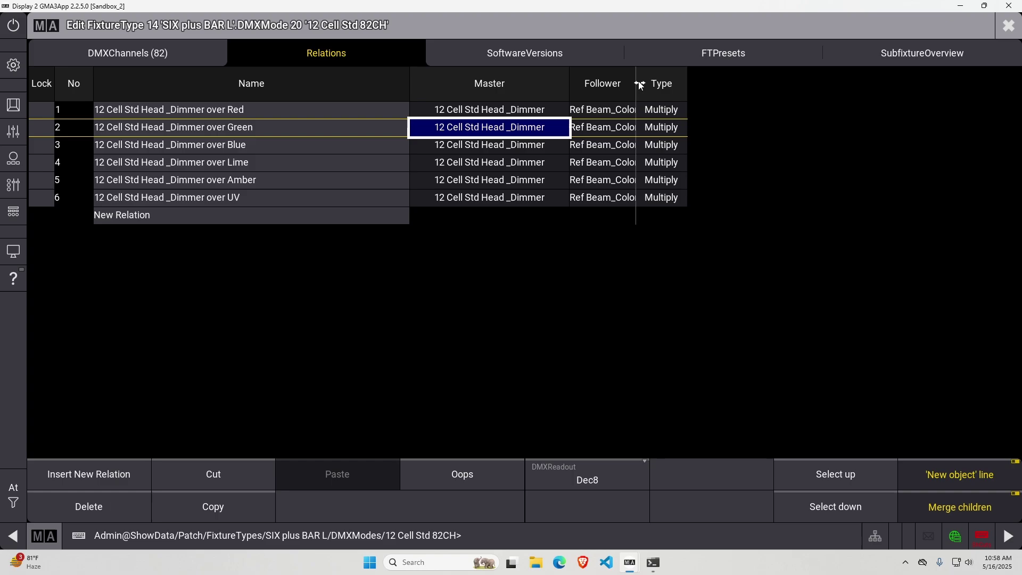
left_click_drag(632, 84, 775, 148)
left_click(512, 88)
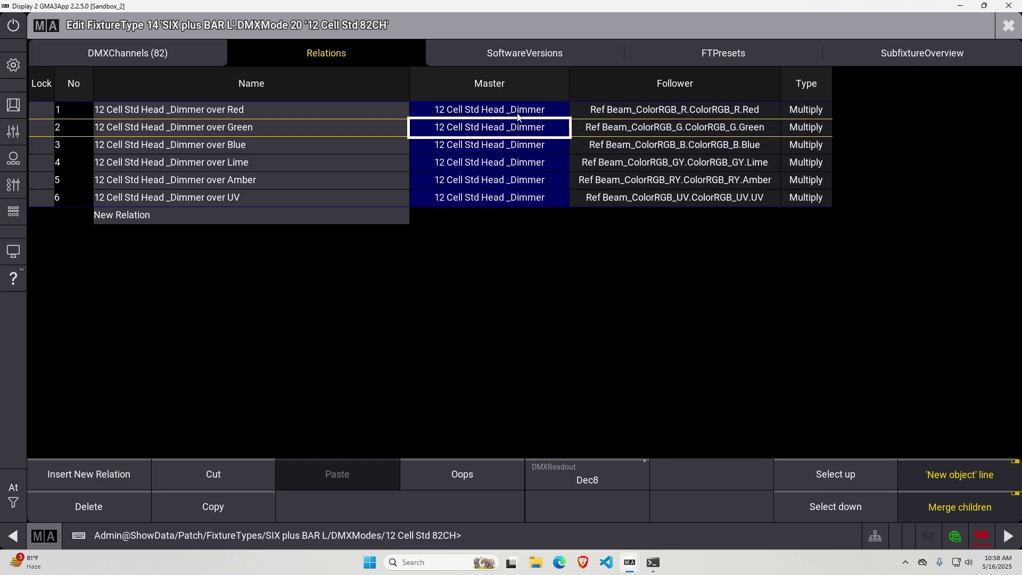
Step: Insert a new DMX channel above 12 Cell Std Head _Dimmer in the mode's DMX channels and assign it the Dimmer attribute
left_click(160, 48)
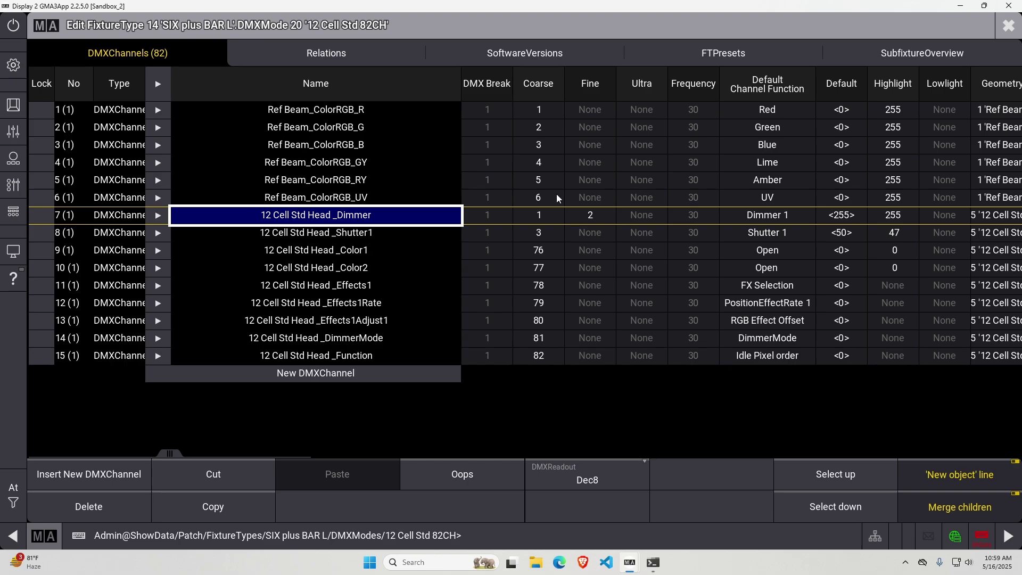
left_click(99, 478)
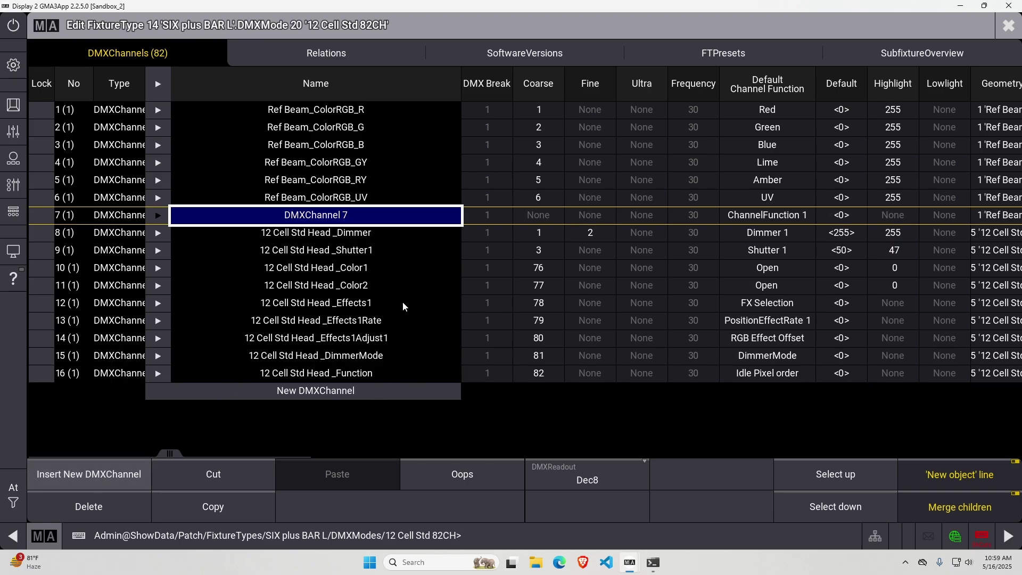
left_click(158, 215)
left_click(158, 215)
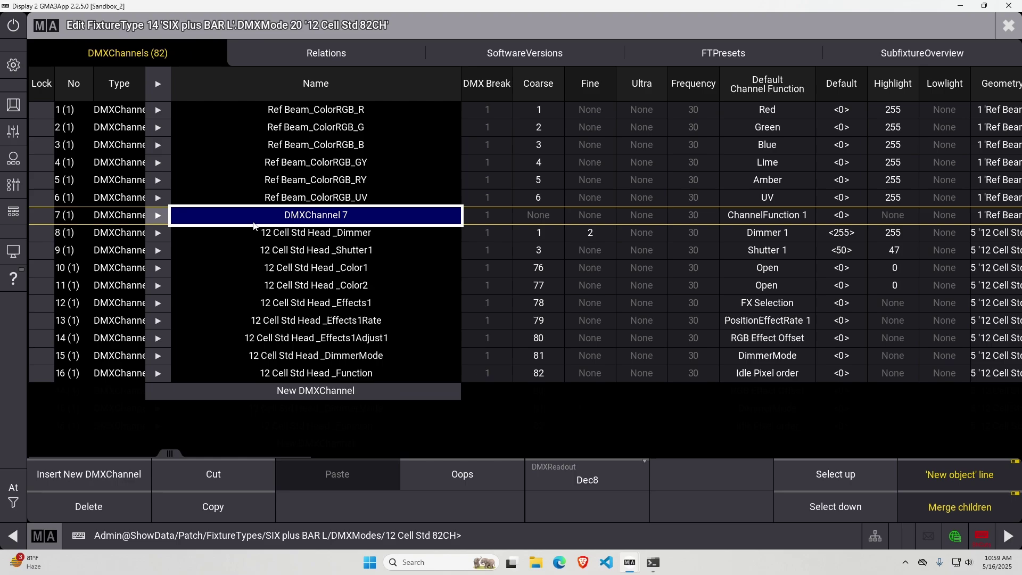
left_click_drag(185, 457, 296, 467)
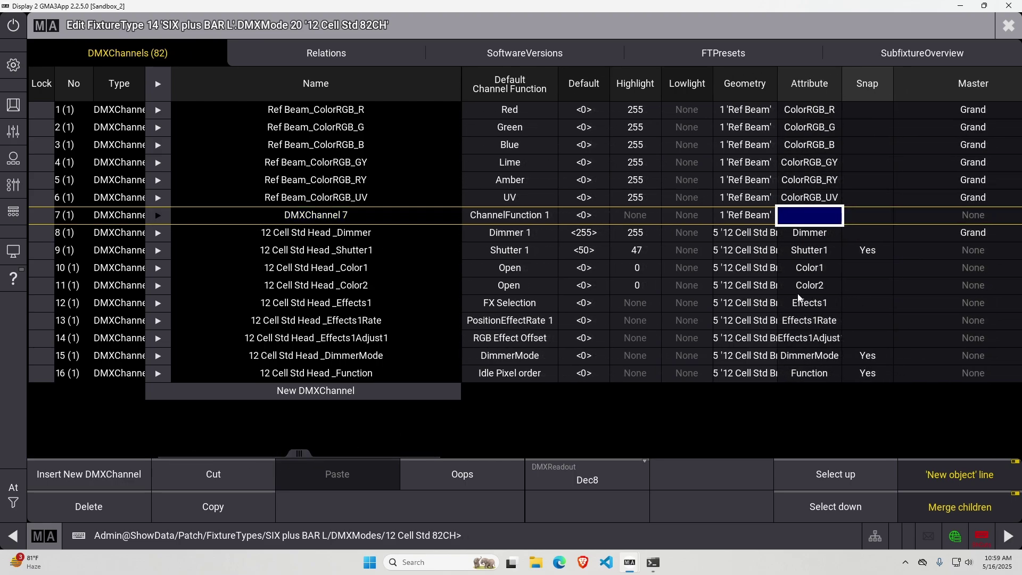
left_click(823, 219)
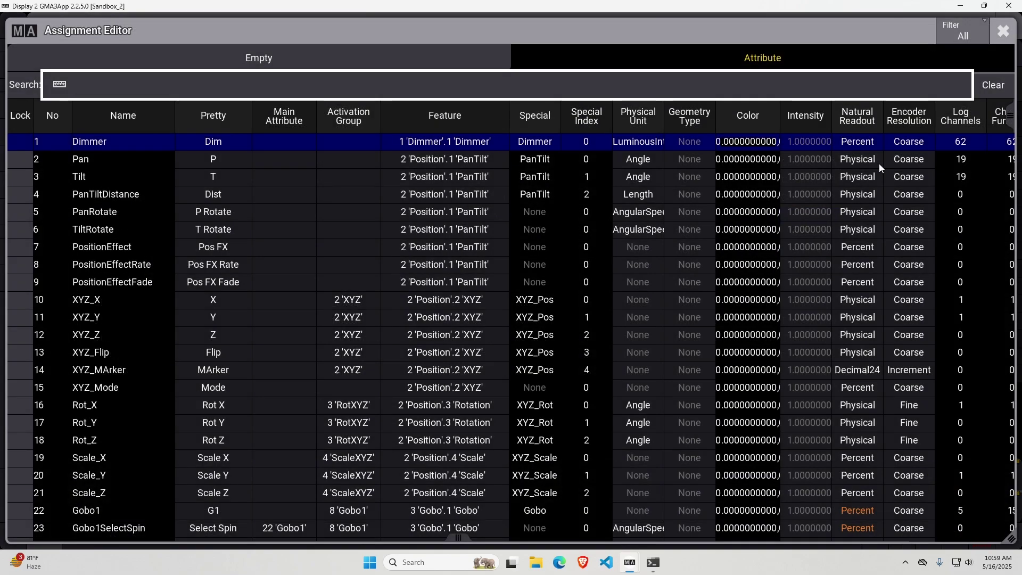
left_click(300, 147)
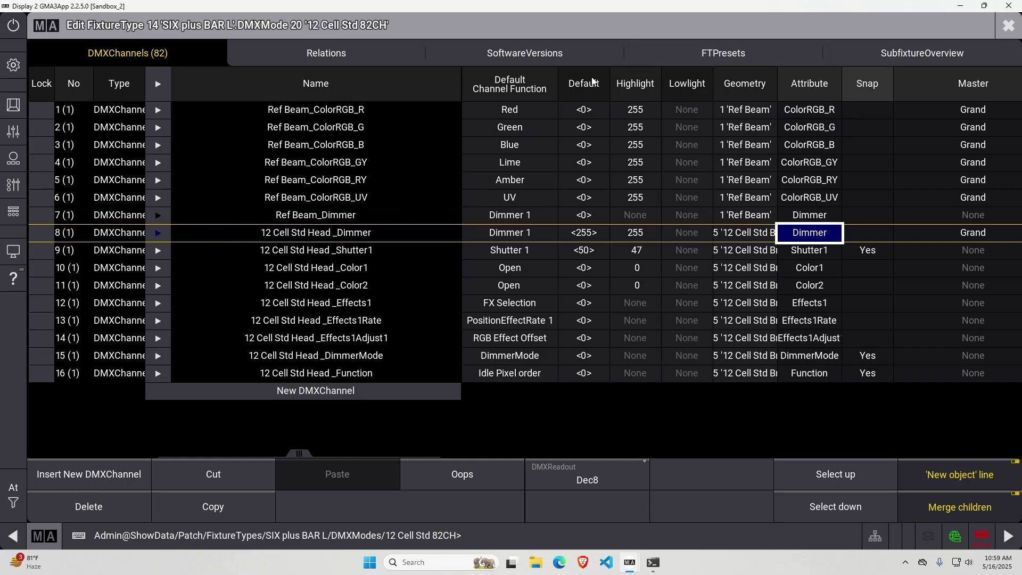
Step: Set the Ref Beam_Dimmer channel's highlight value to 255 and its master to Grand
left_click(636, 235)
left_click(963, 231)
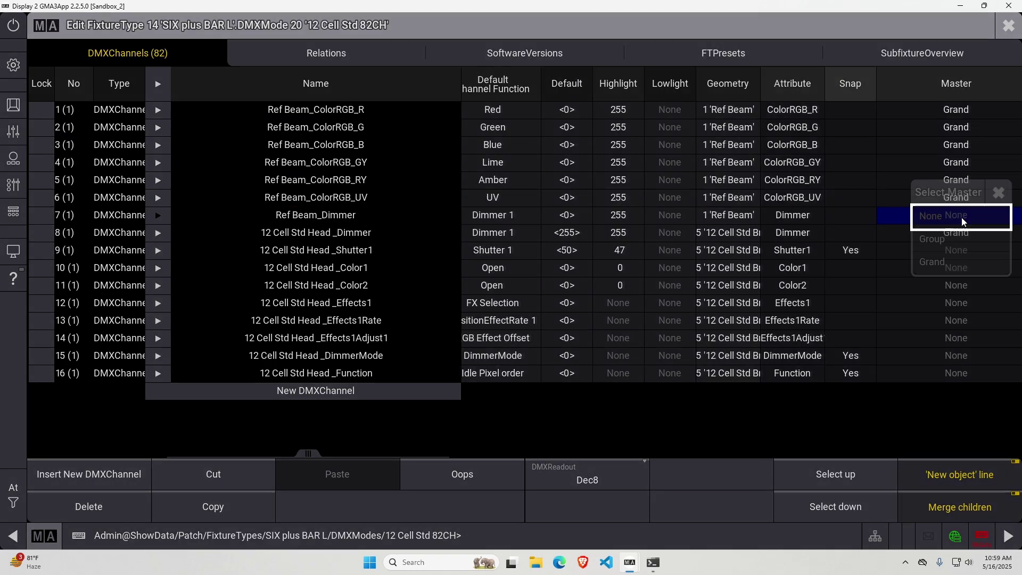
left_click(947, 262)
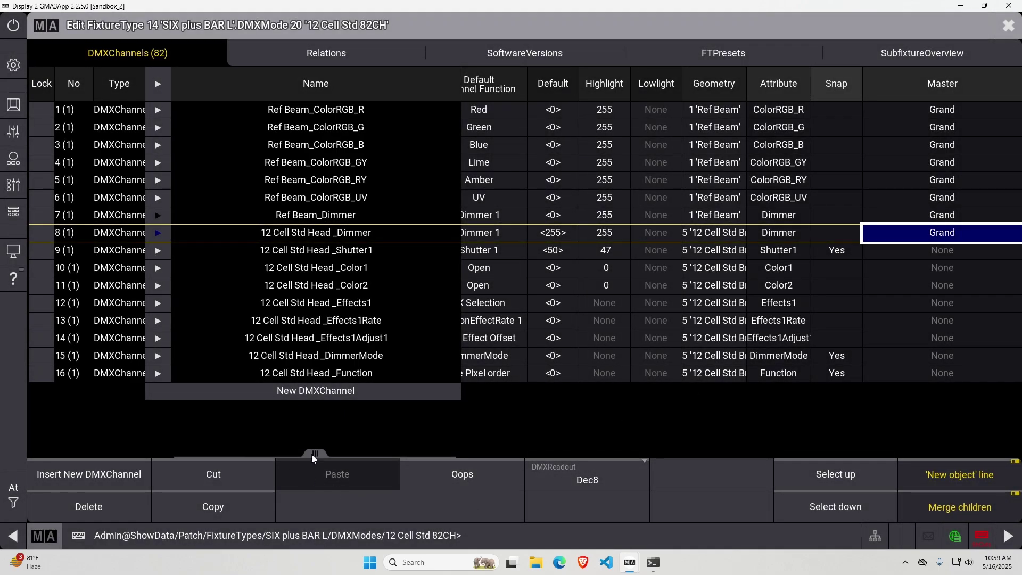
left_click_drag(274, 453, 128, 434)
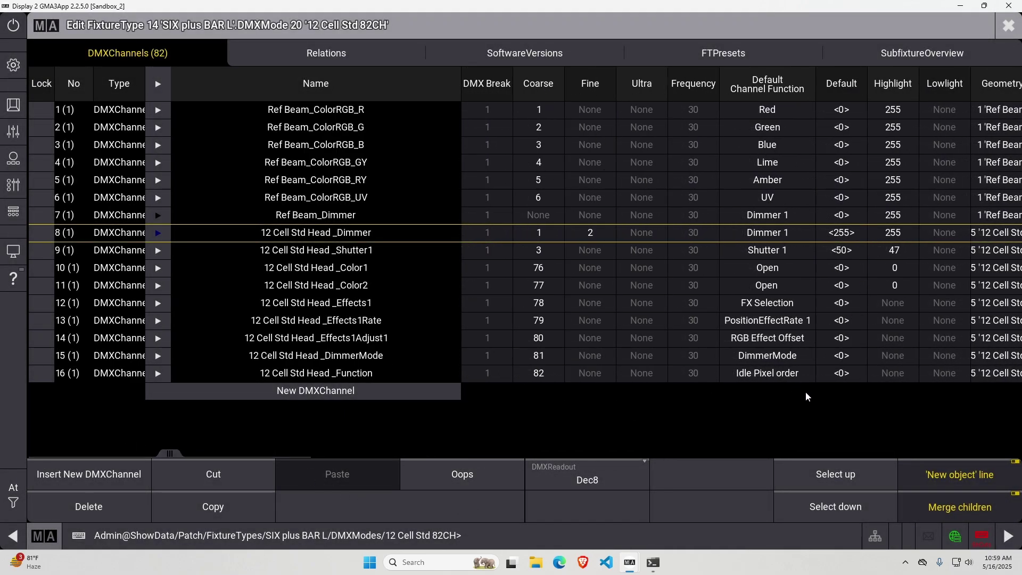
left_click(394, 214)
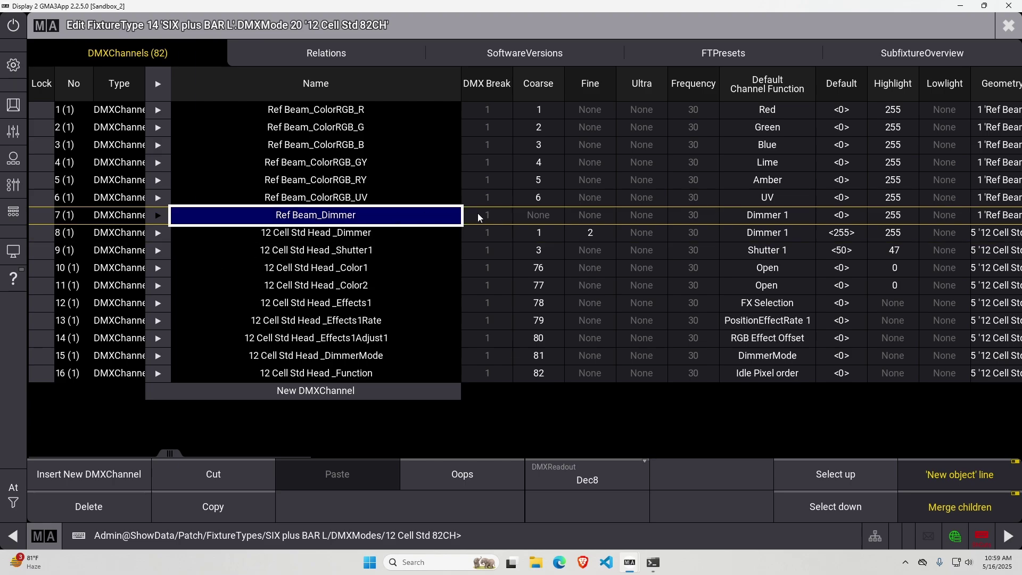
left_click(673, 220)
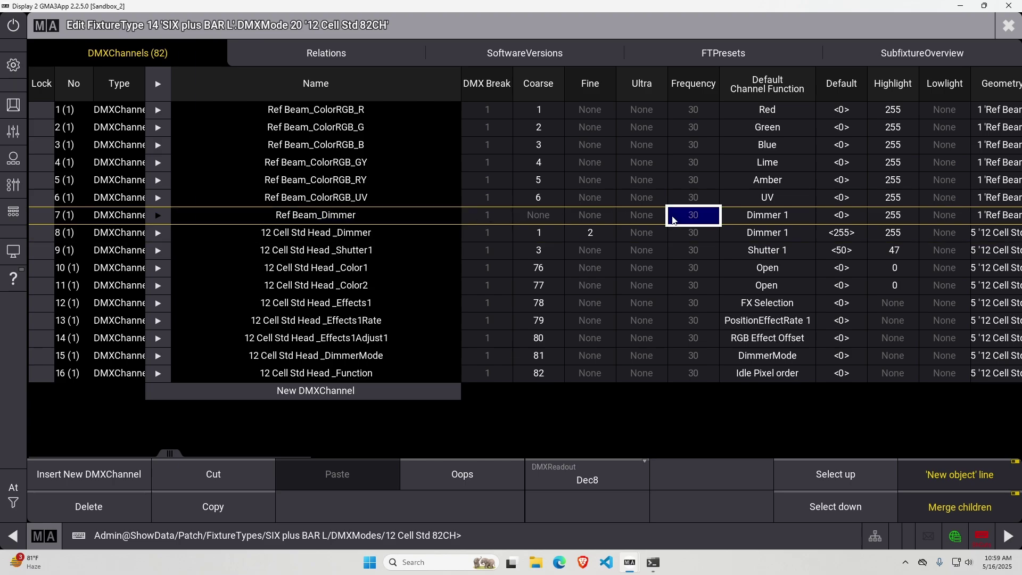
Step: Change the master of all six color relations to Ref Beam_Dimmer and review their followers
left_click(374, 45)
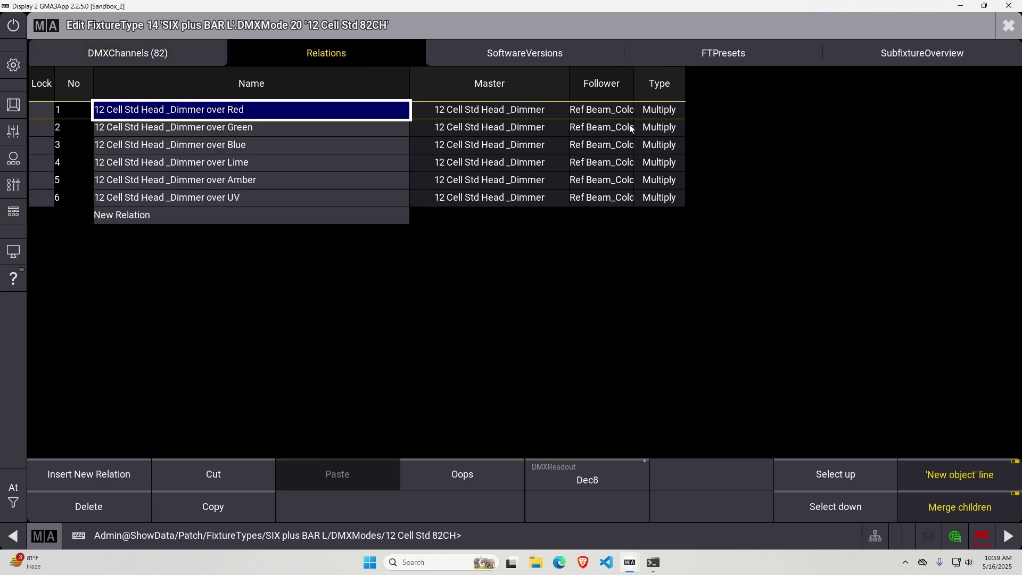
left_click(517, 112)
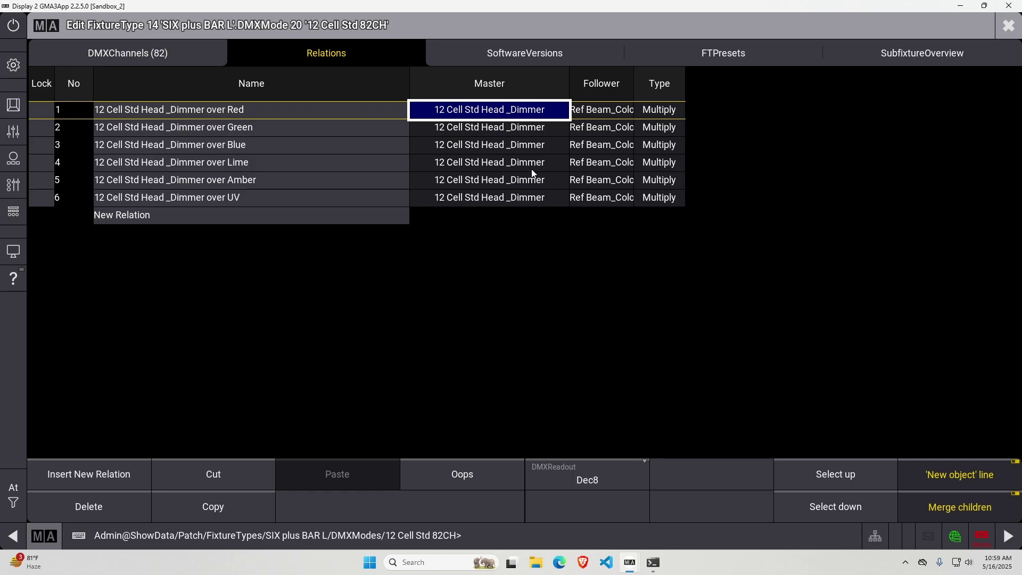
left_click(541, 198, "shift")
left_click(541, 198)
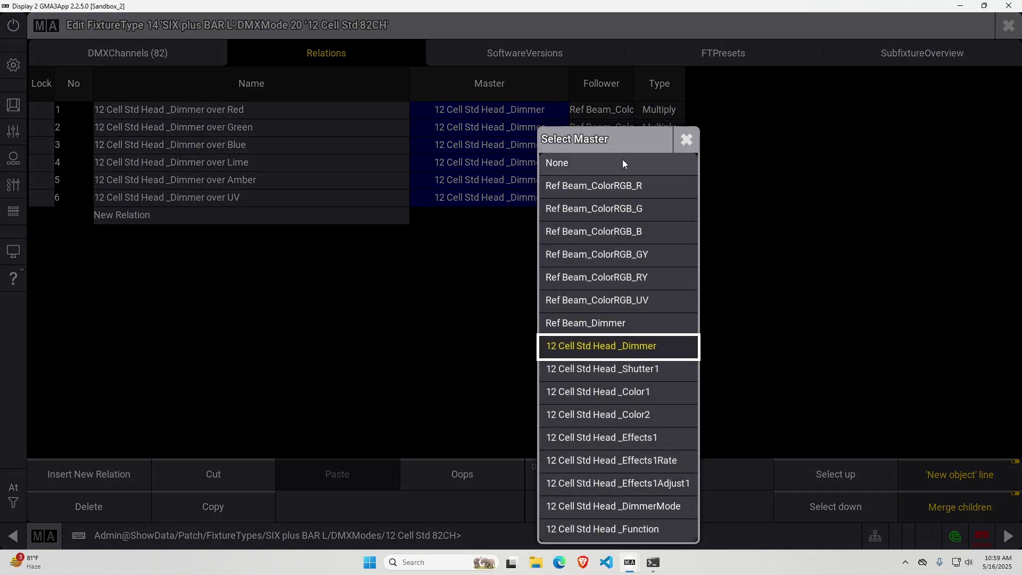
left_click(616, 323)
left_click(224, 113)
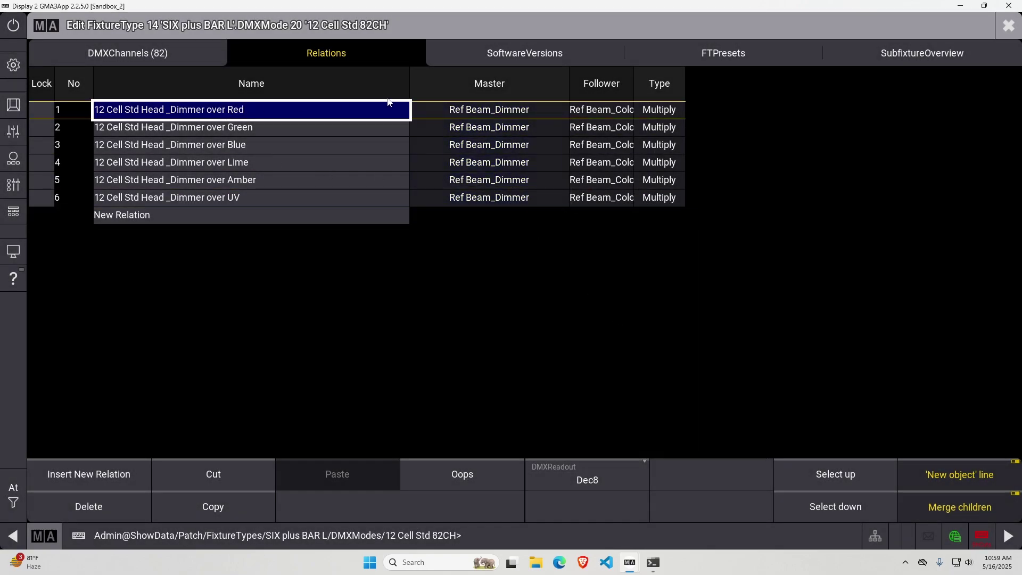
left_click(600, 110)
left_click_drag(633, 85, 792, 85)
left_click(426, 106)
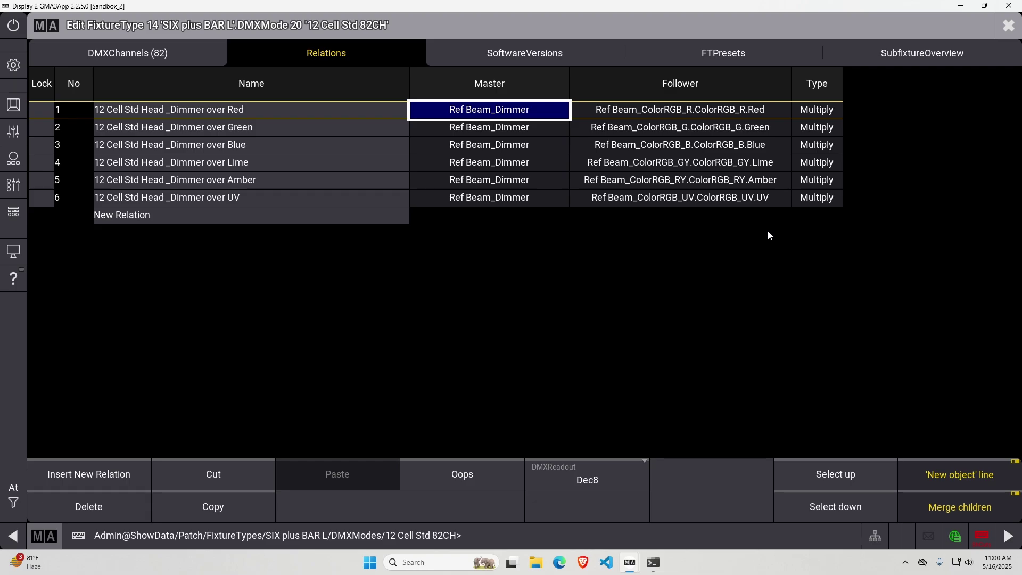
left_click(532, 197)
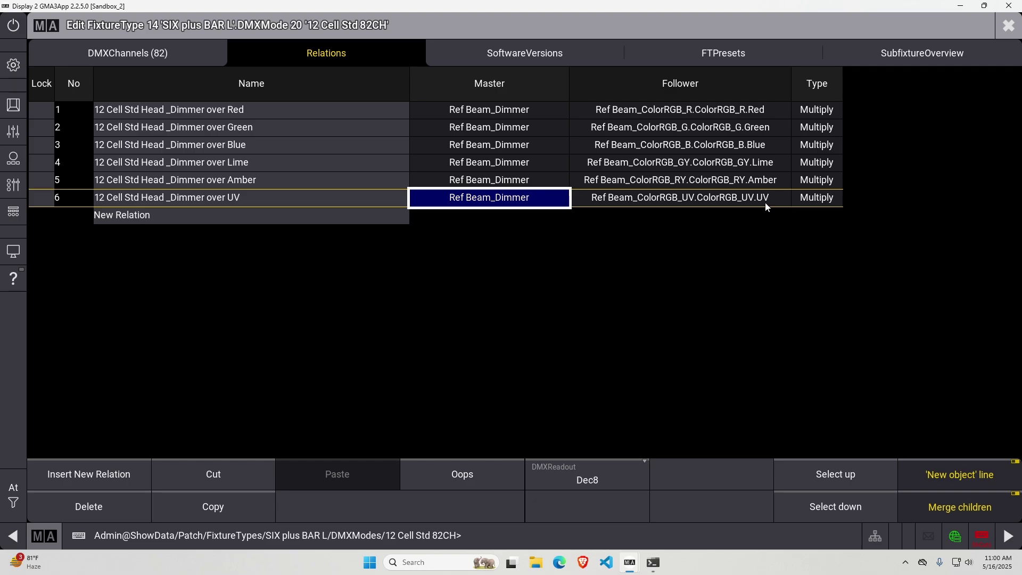
Step: Expand the 12 Cell Std Bracket in the subfixture overview and check the beams for a Dimmer attribute
left_click(917, 54)
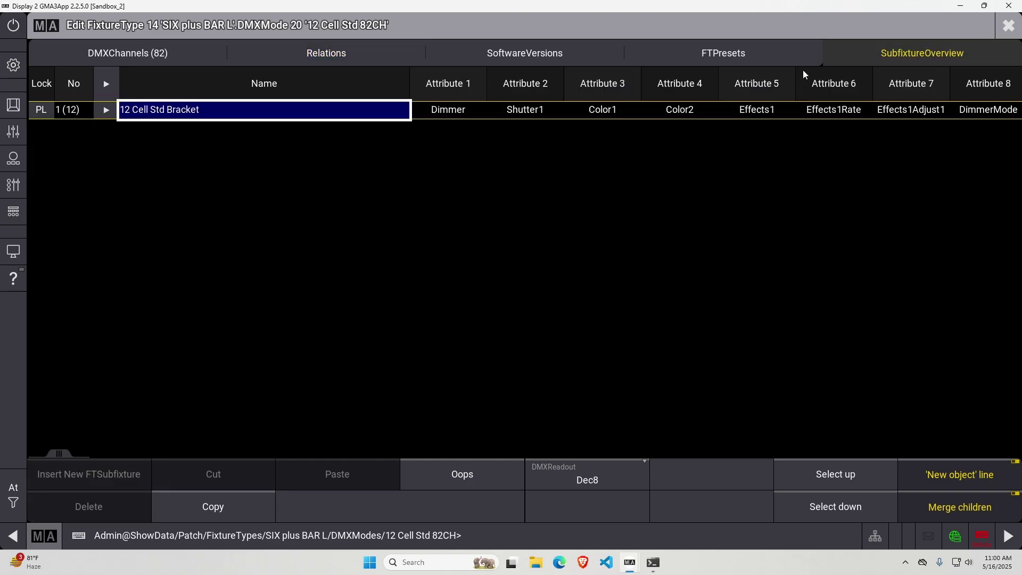
left_click(107, 109)
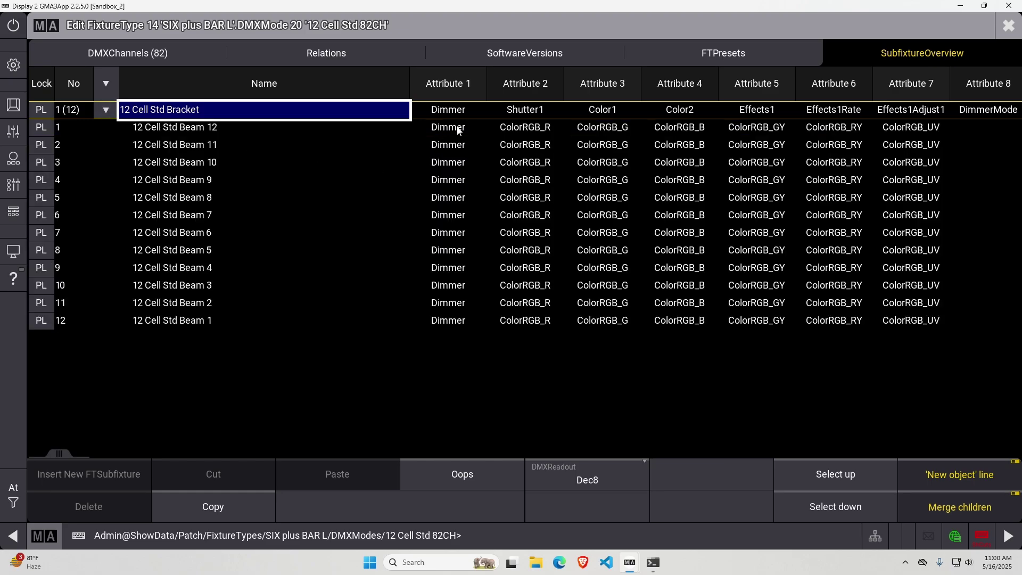
left_click_drag(458, 130, 442, 333)
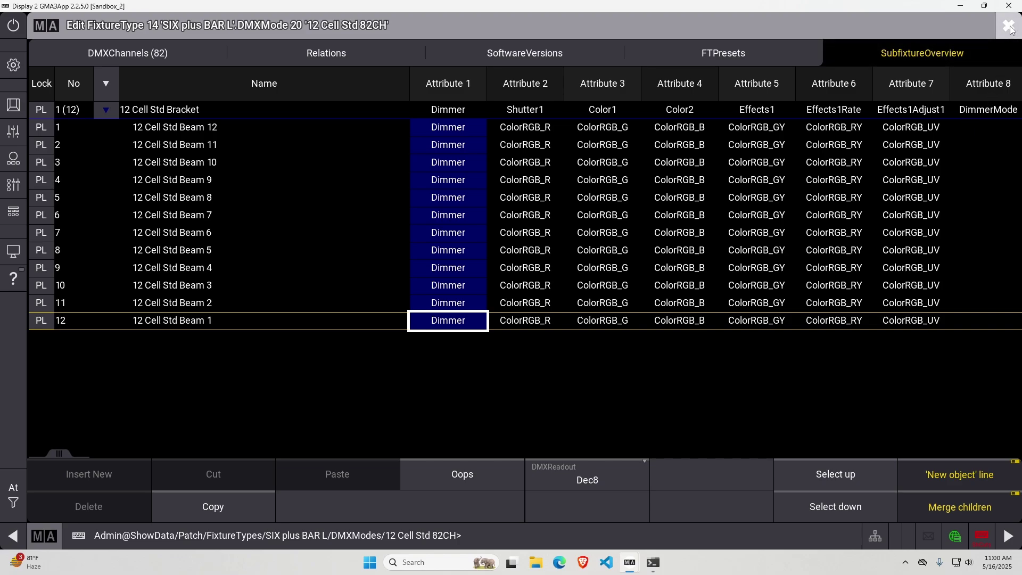
left_click(457, 126)
left_click(460, 162)
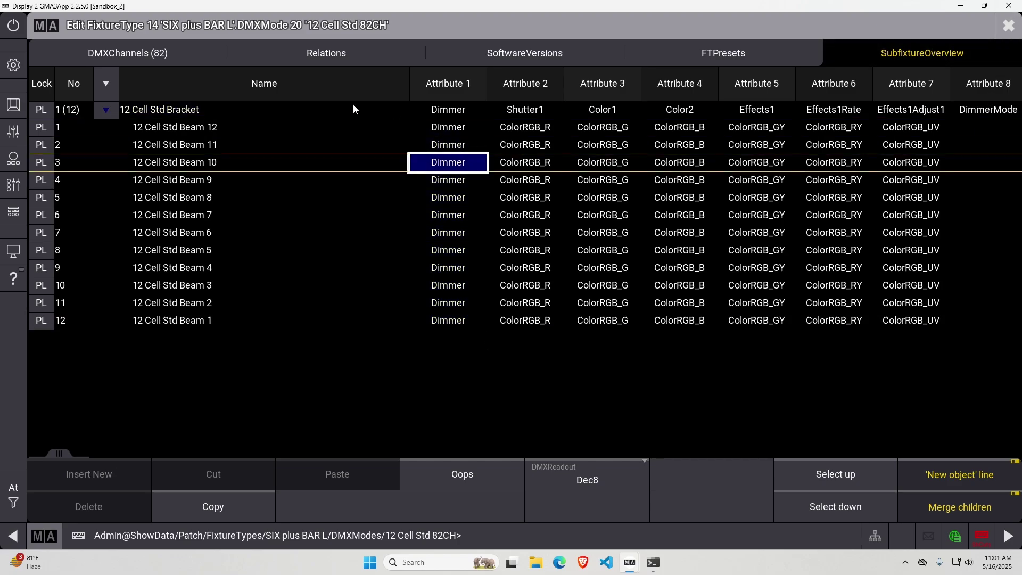
Step: Close the 12 Cell Std 82CH mode and leave the SIX plus BAR L fixture type editor after looking over its other modes
left_click(330, 45)
left_click(155, 57)
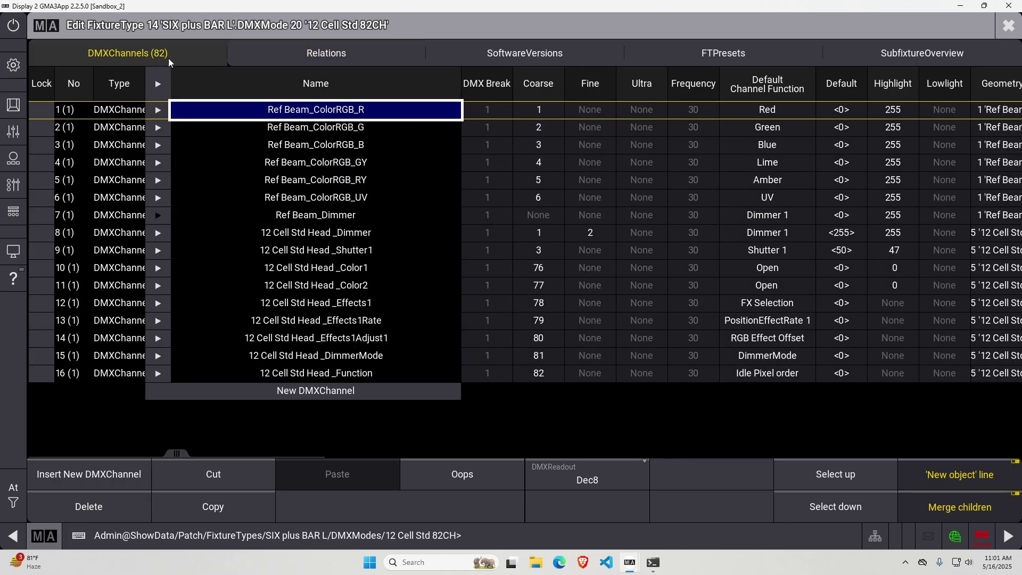
left_click(1008, 33)
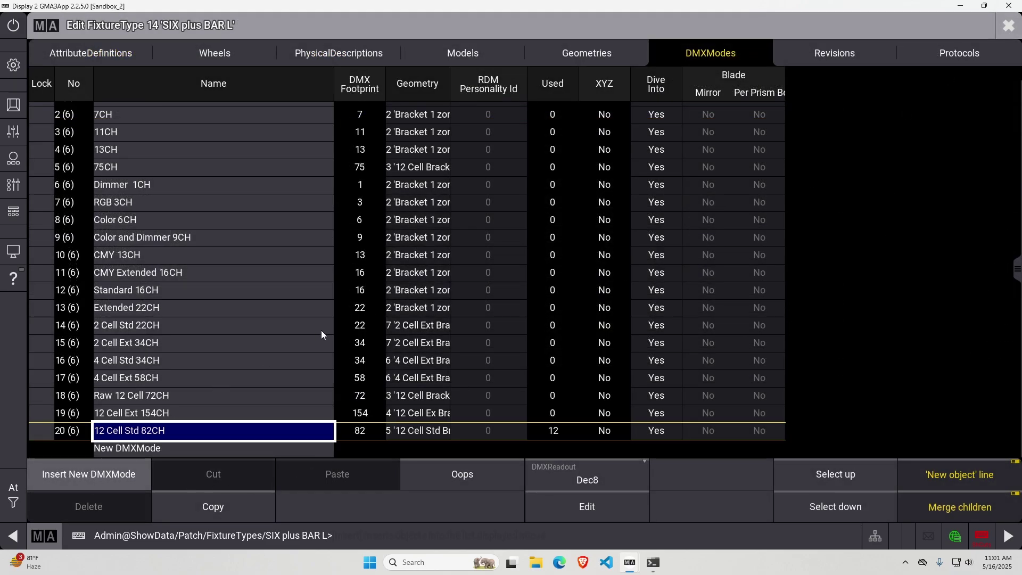
left_click(158, 413)
left_click(168, 397)
left_click(175, 378)
left_click(181, 344)
left_click(187, 304)
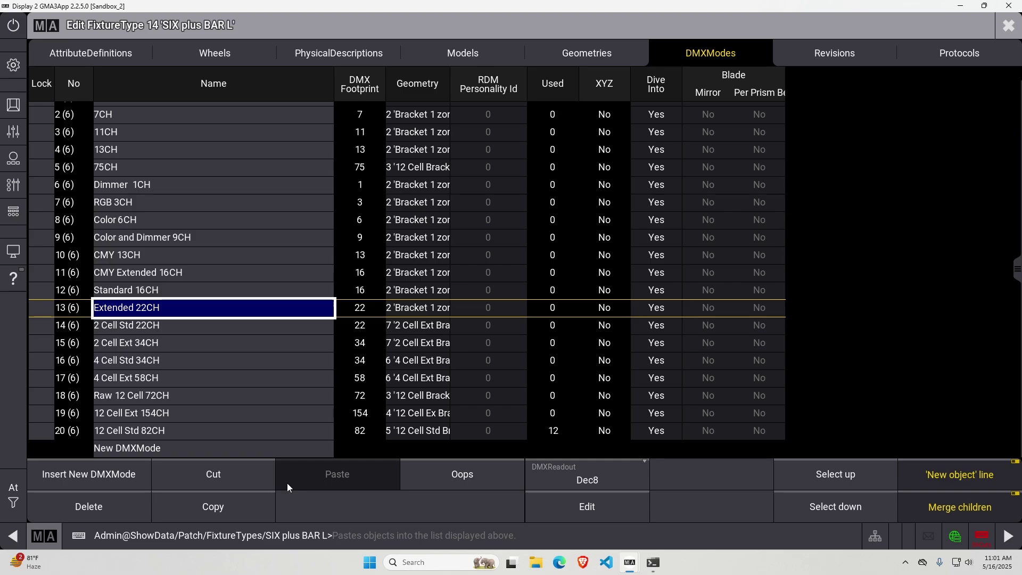
left_click(1008, 26)
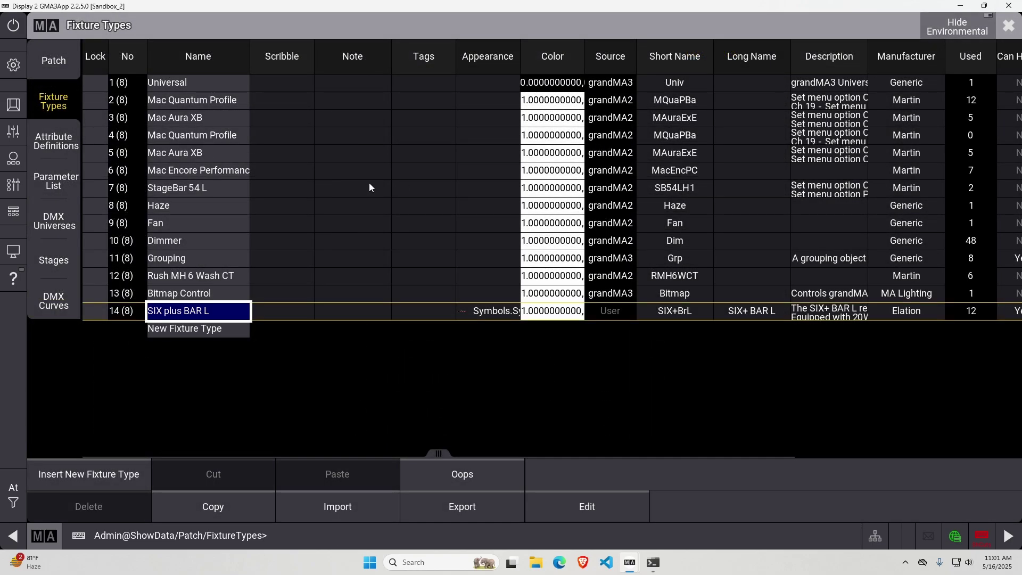
Step: Return to the fixture patch list and exit the patch, saving the changes
left_click(56, 68)
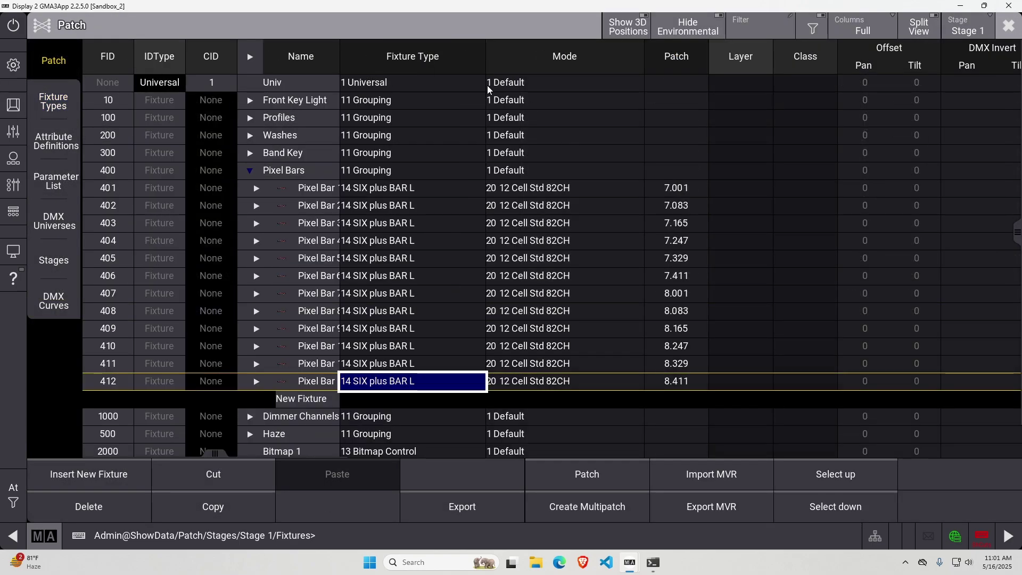
left_click(47, 104)
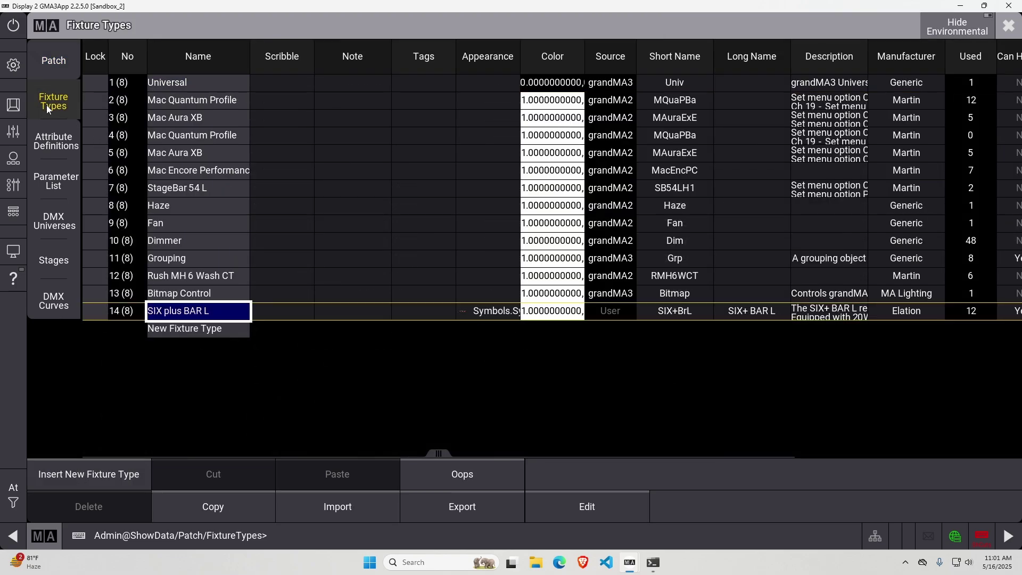
left_click(57, 63)
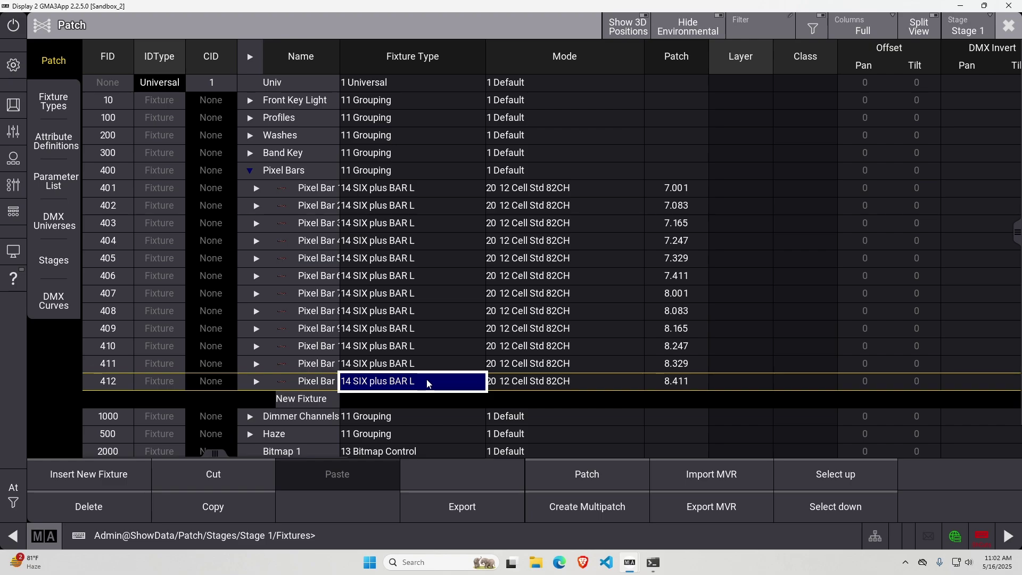
left_click(1007, 25)
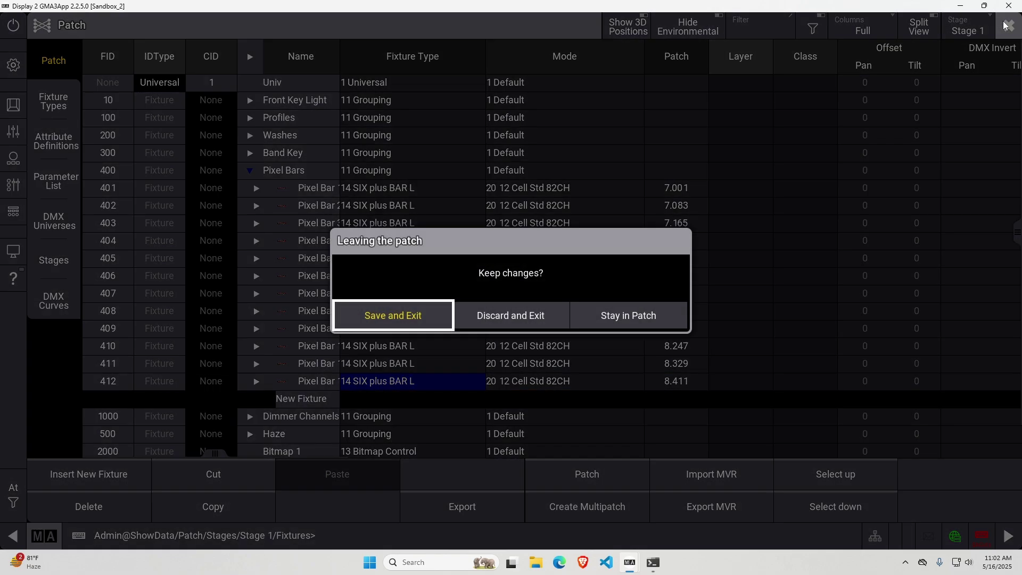
left_click(429, 303)
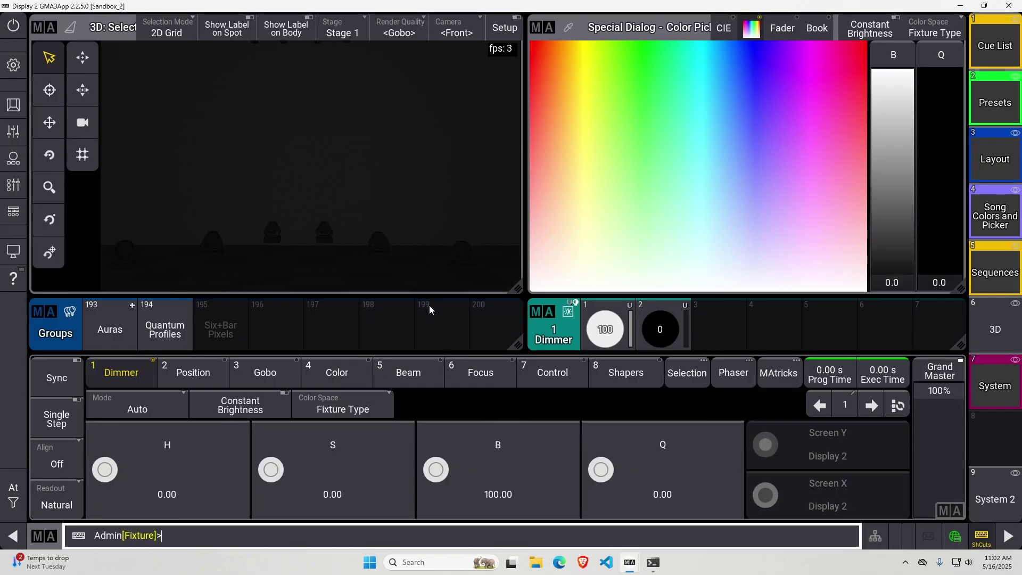